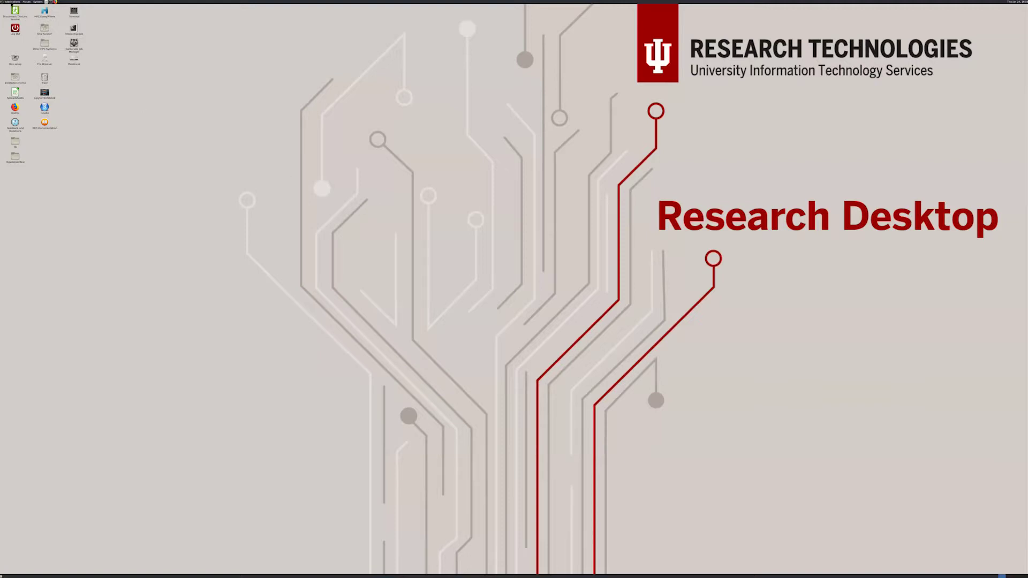
click(12, 2)
mouse_move(15, 6)
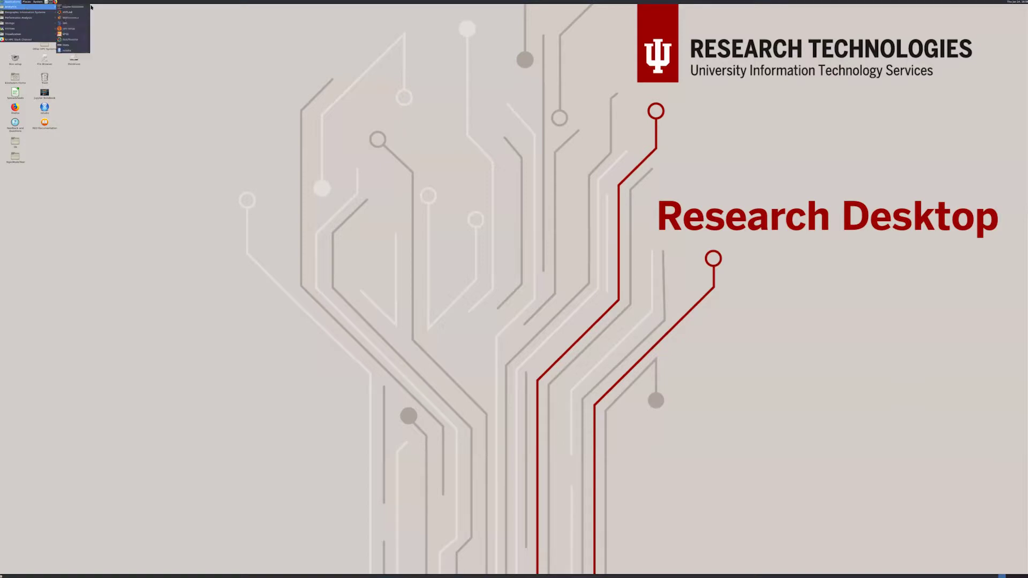
click(143, 87)
Launch Jupyter Notebook from the desktop, then maximize its browser window and enlarge the page for readability.
double_click(45, 94)
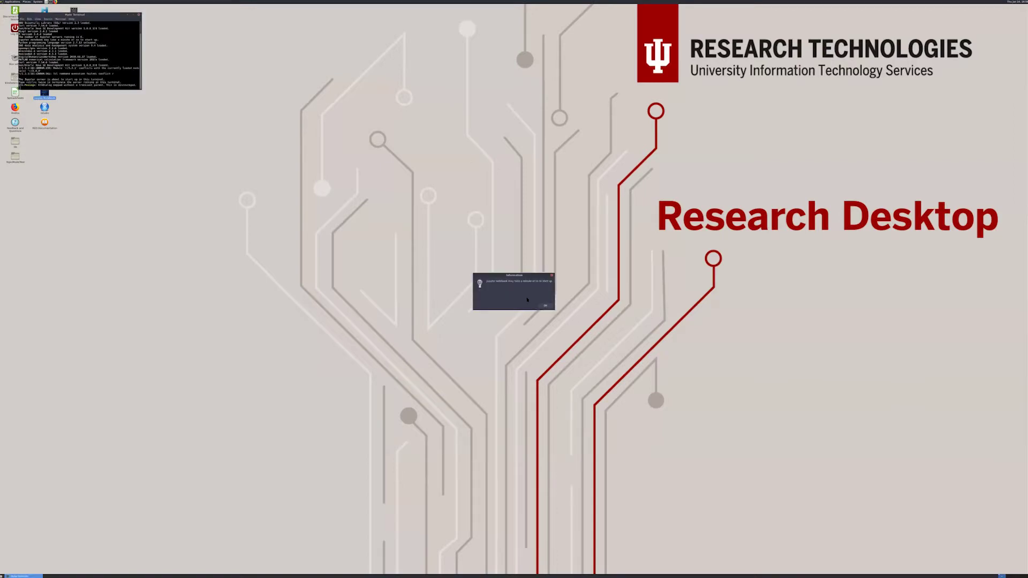
click(546, 306)
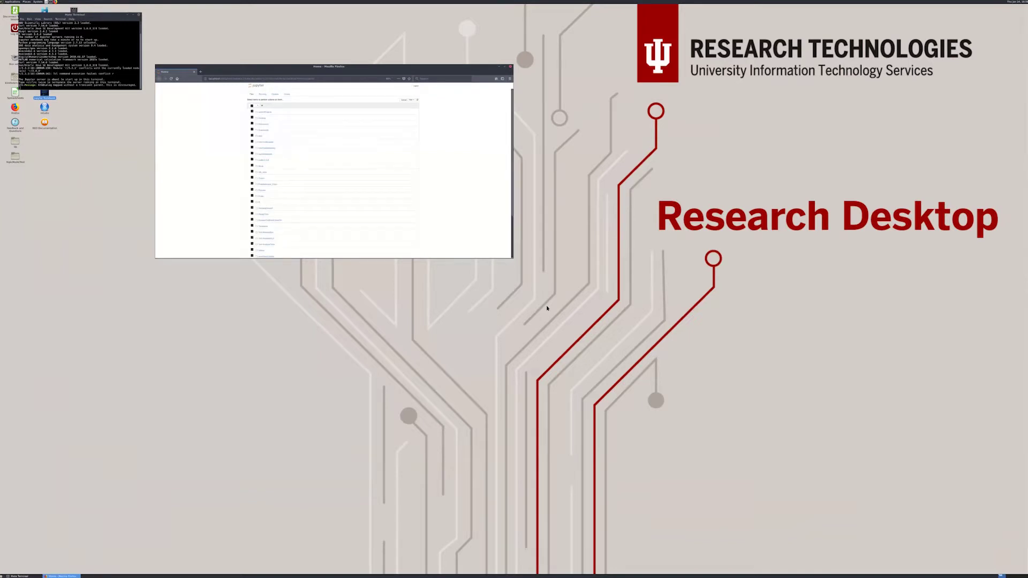
click(506, 68)
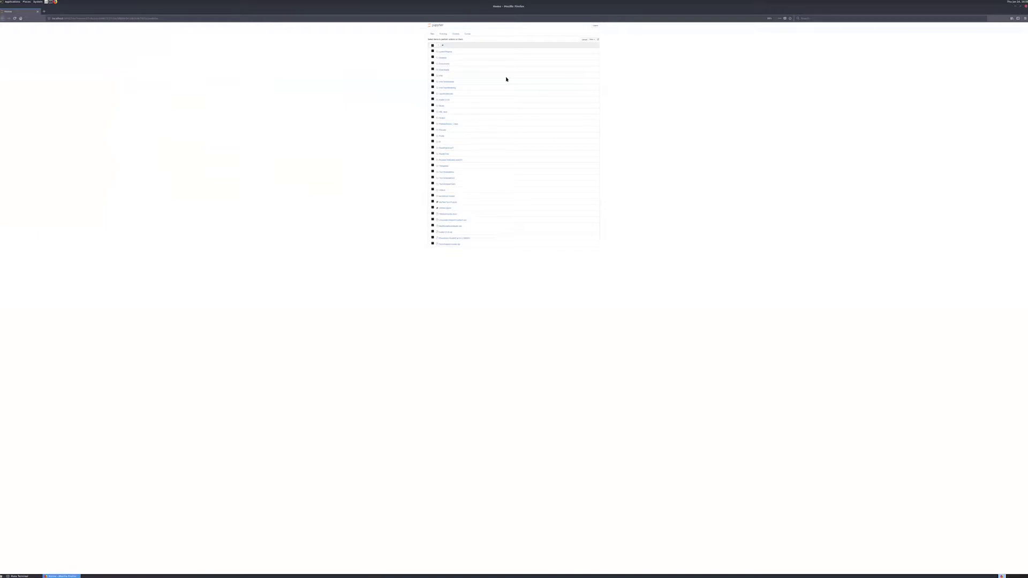
scroll(506, 78, up, 4)
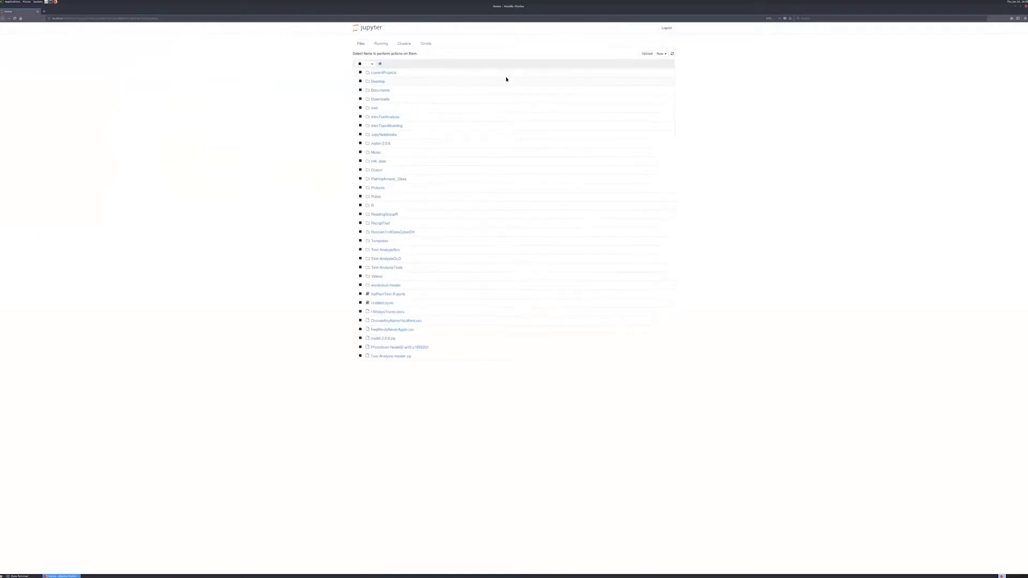
scroll(506, 79, up, 3)
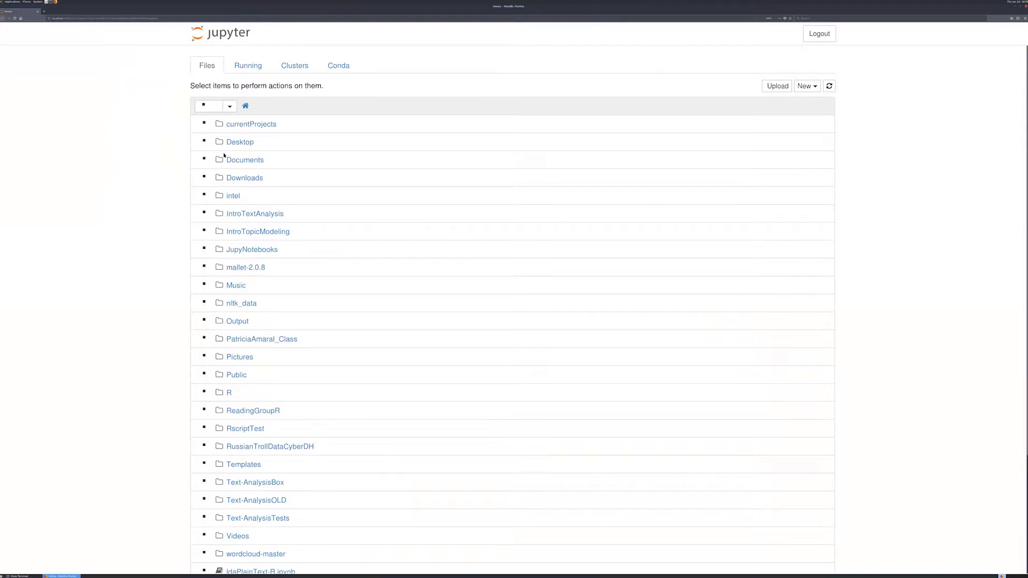
Open the notebook ldaVisMALLET-Py.ipynb from the Notebooks folder inside IntroTopicModeling.
click(266, 232)
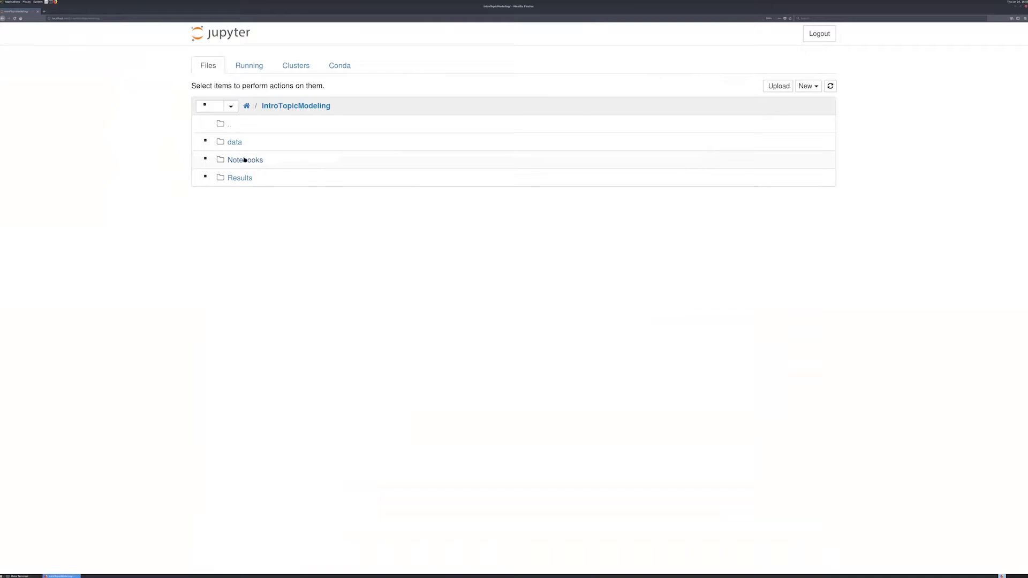
click(245, 160)
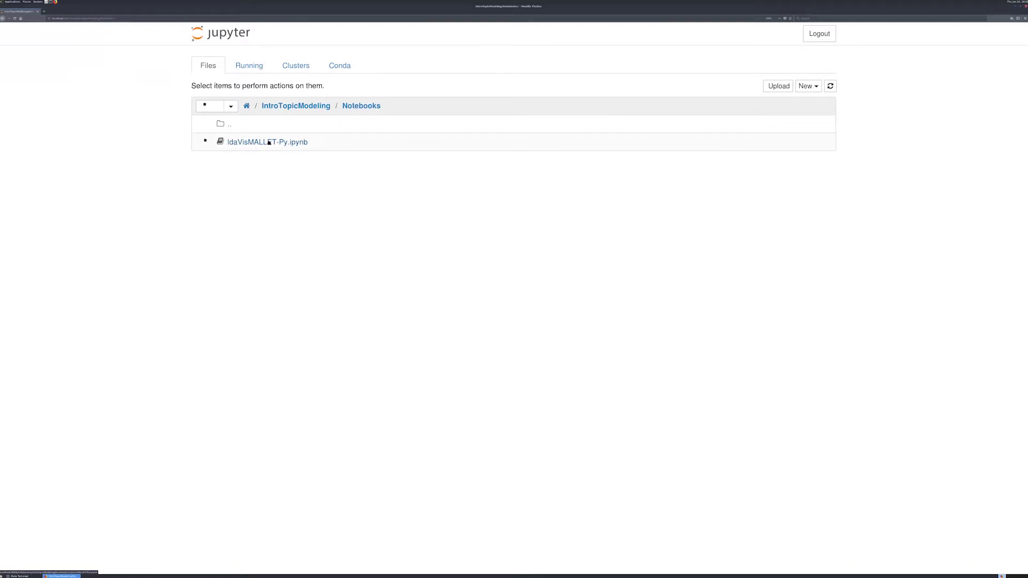
click(268, 142)
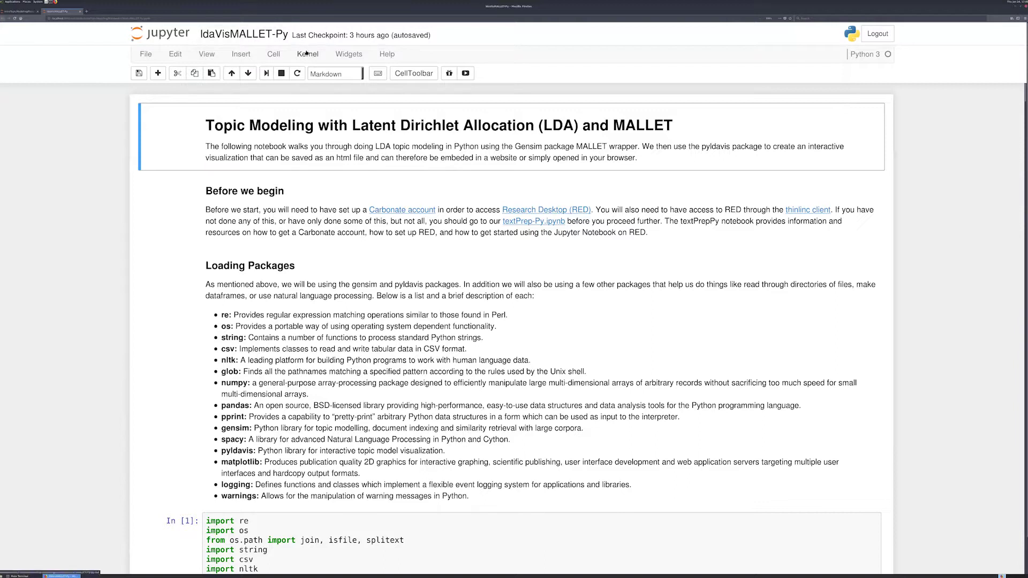
Run the "Before we begin" and "Loading Packages" text cells, and review the package import code.
click(273, 55)
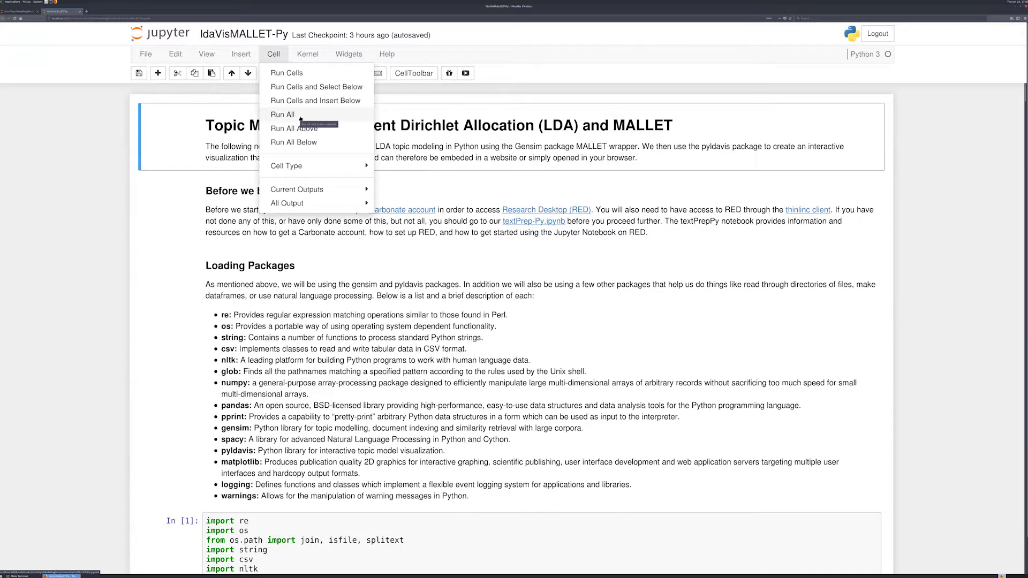
click(449, 190)
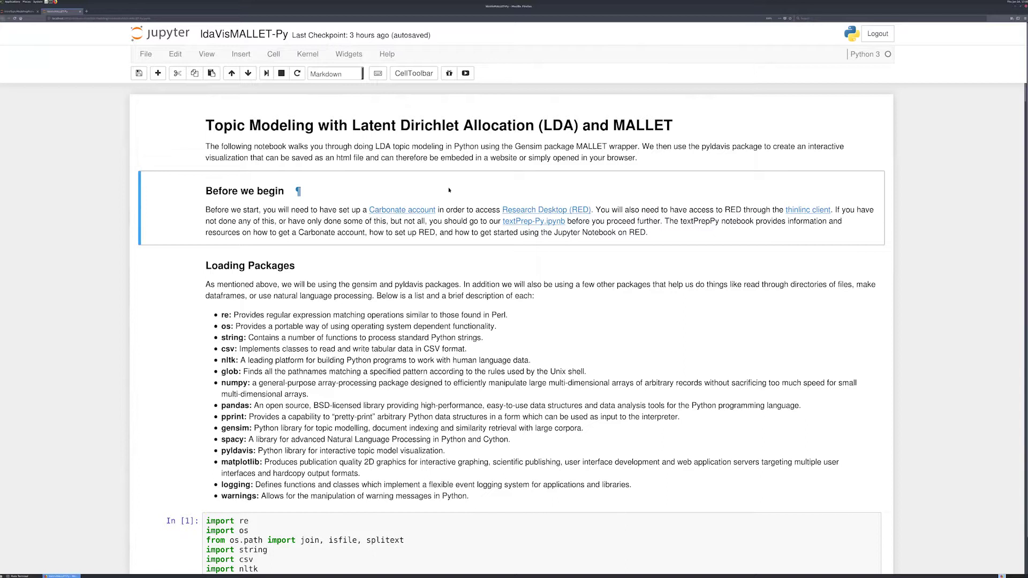
key(shift+Return)
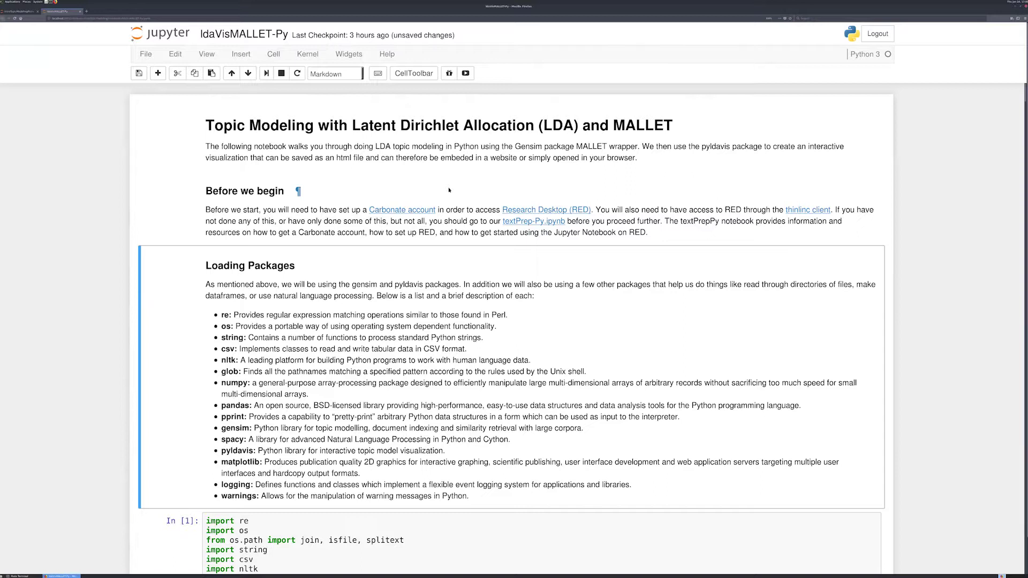
key(shift+Return)
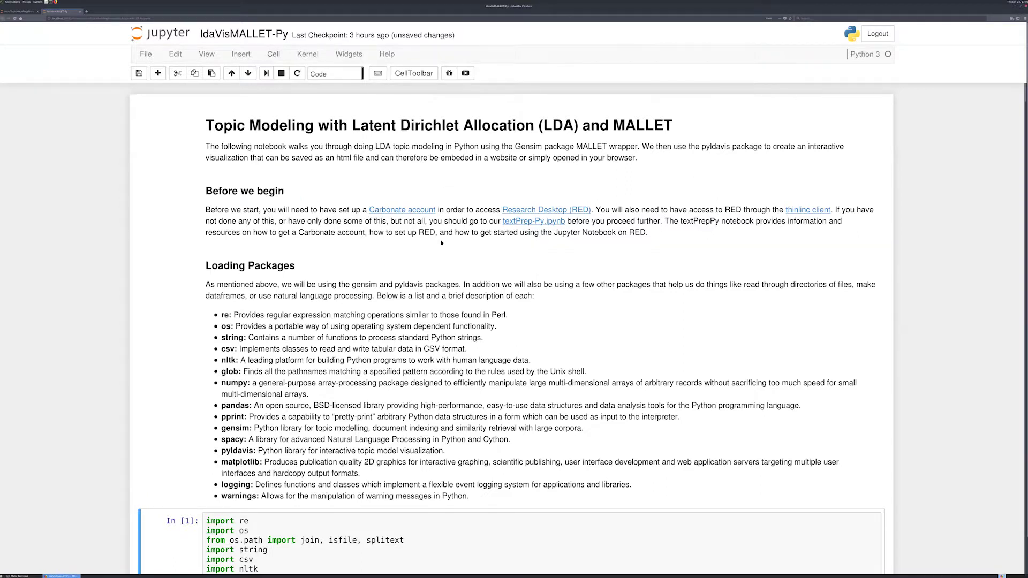
scroll(441, 241, down, 5)
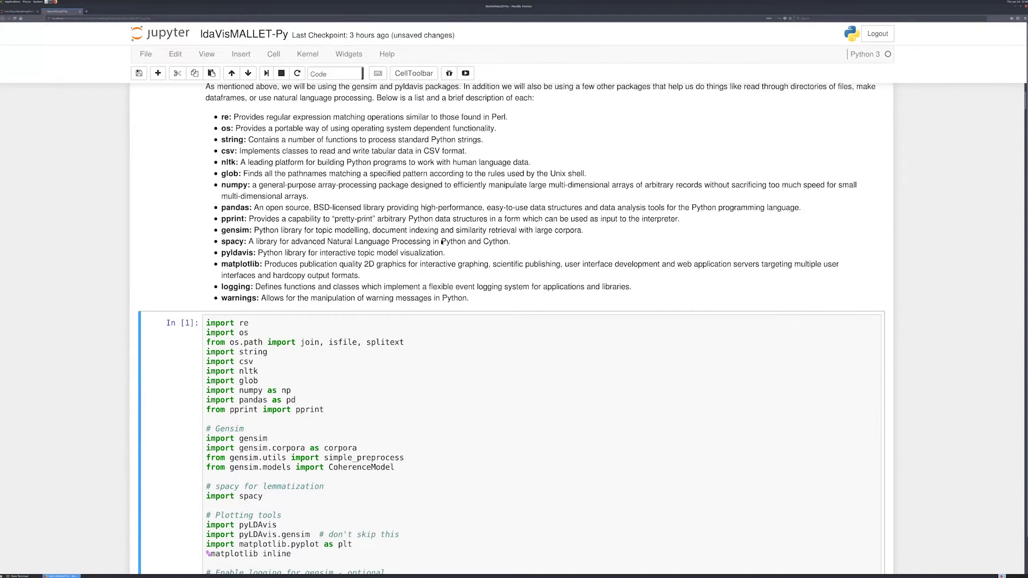
scroll(441, 241, down, 4)
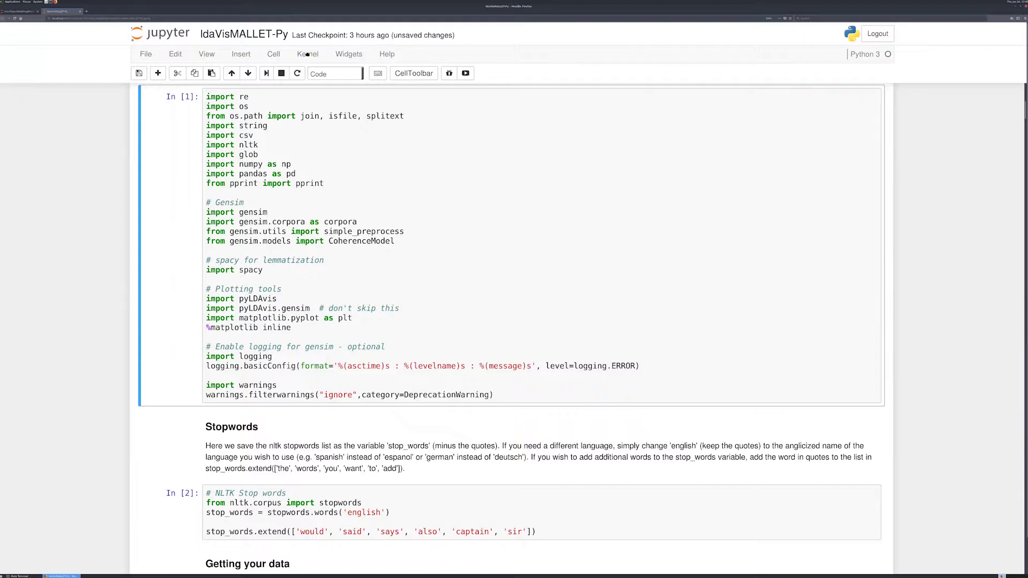
Draft the command pip install pandas --user in a new terminal, close it without running, and return to the maximized notebook.
key(alt+F10)
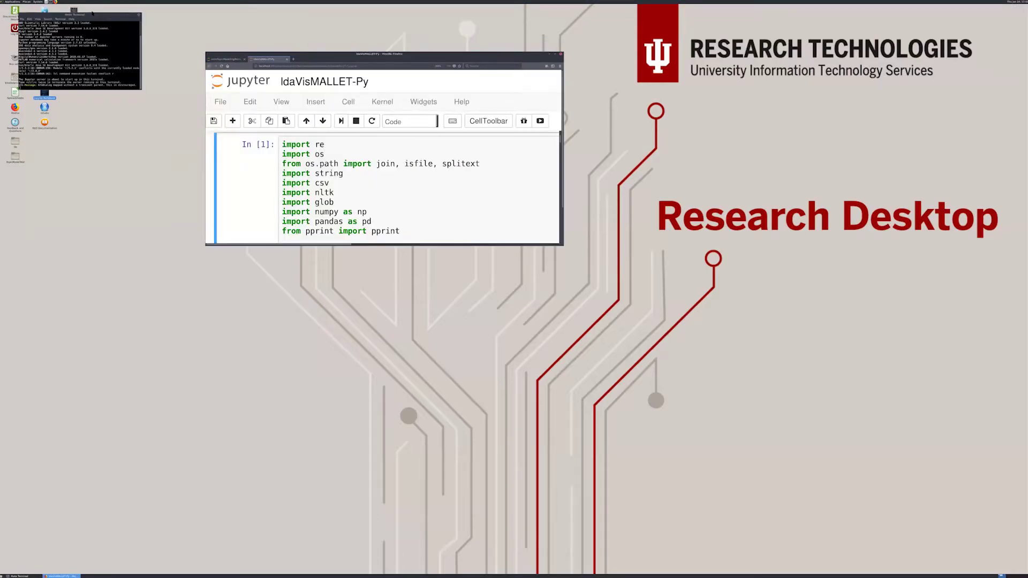
drag(102, 14, 173, 59)
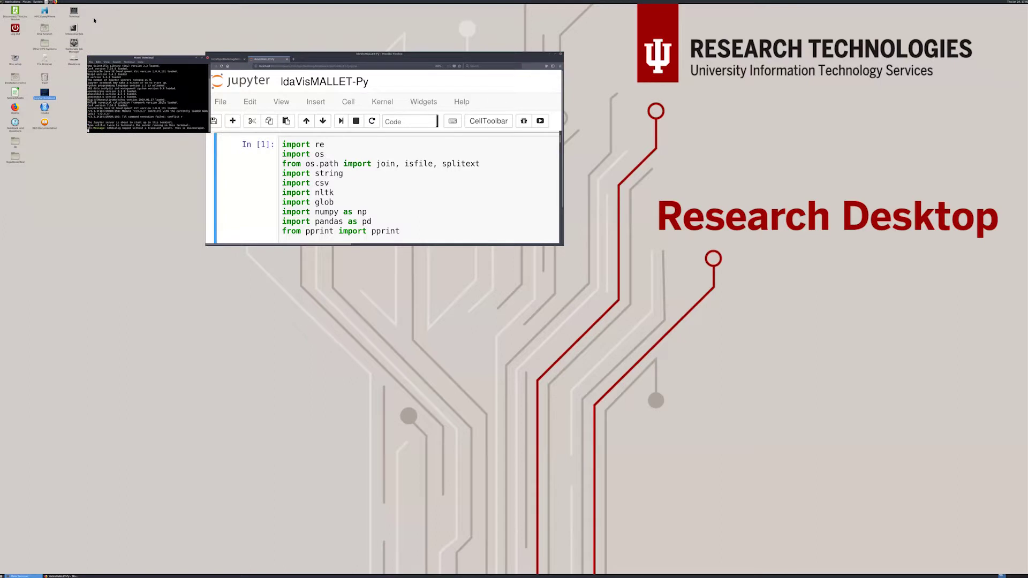
double_click(74, 11)
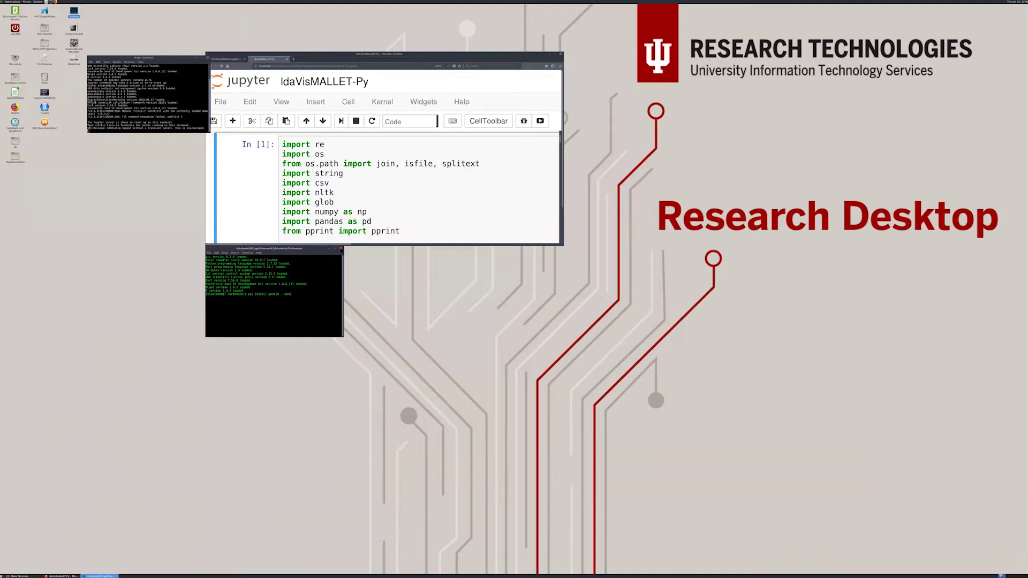
click(340, 248)
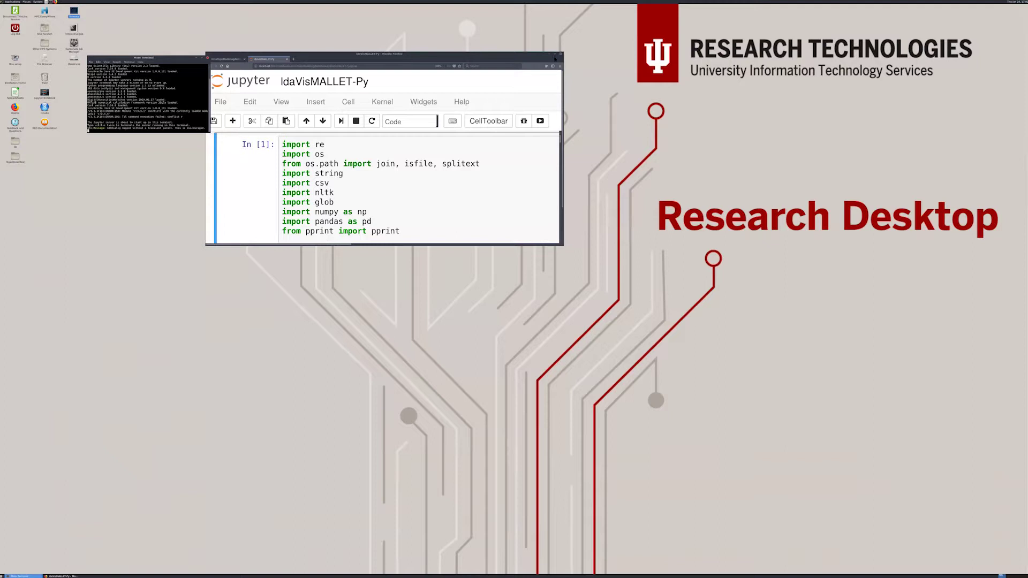
click(555, 54)
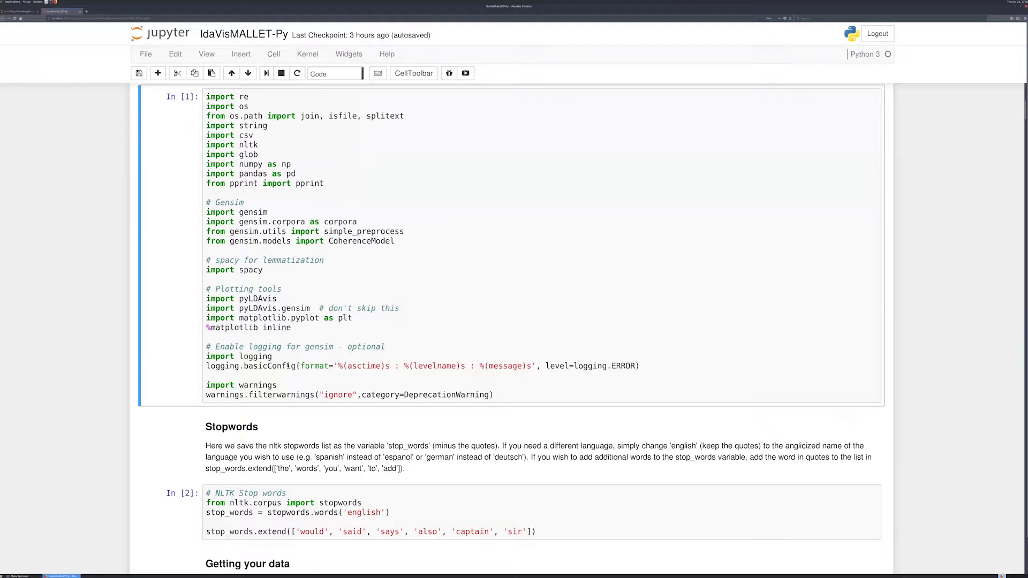
Run the package import cell and review the Stopwords section with its NLTK stop word code.
key(shift+Return)
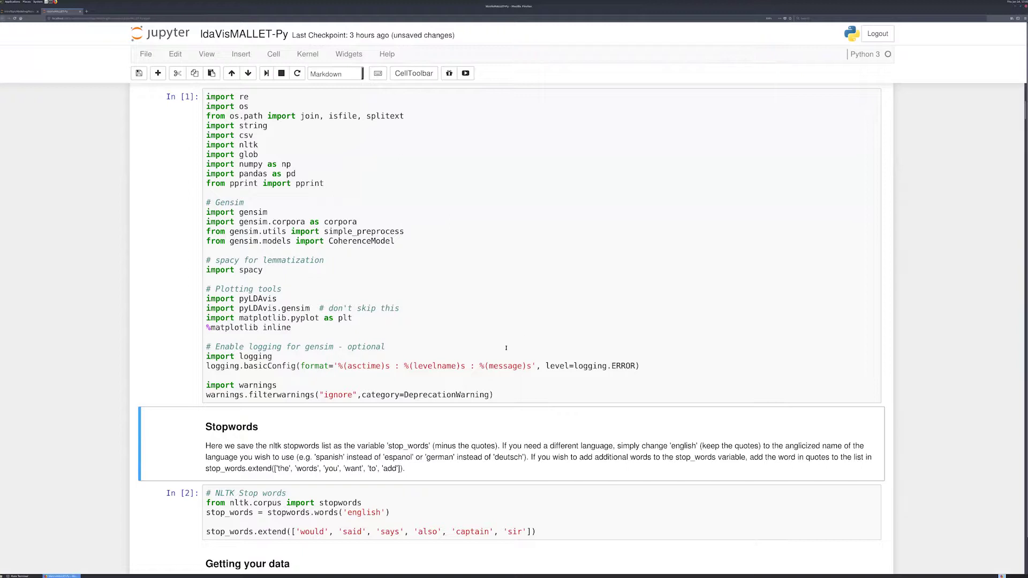
scroll(509, 358, down, 3)
scroll(509, 357, up, 3)
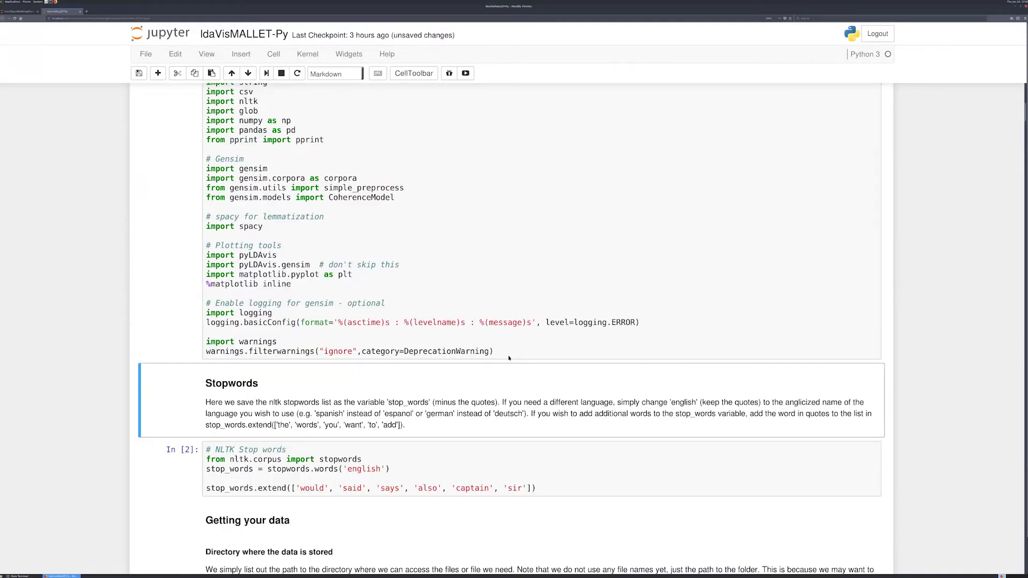
scroll(509, 358, down, 4)
scroll(508, 358, down, 3)
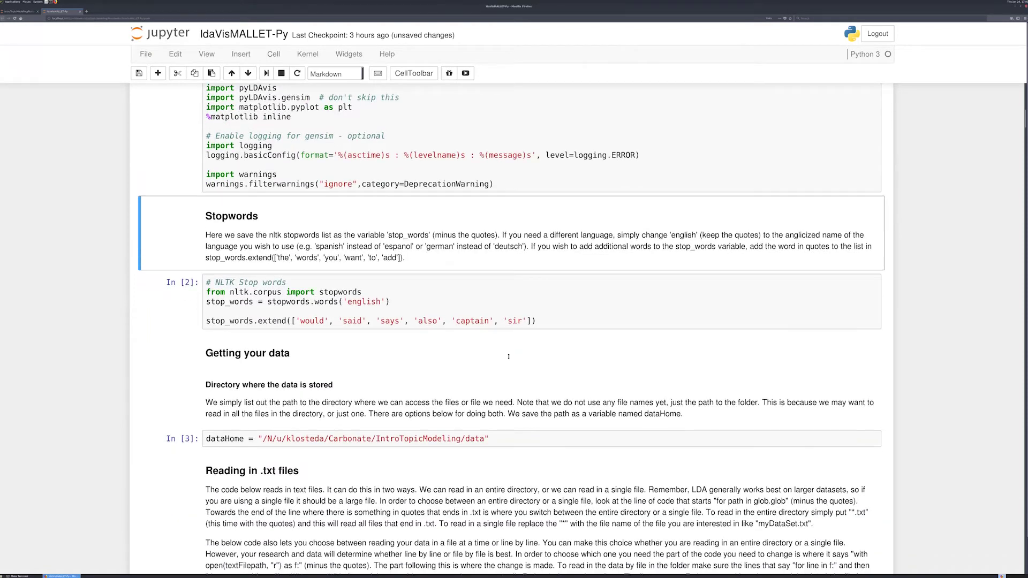
Examine the dataHome directory path and the code cells for reading in .txt, .csv and JSON files.
scroll(494, 366, down, 5)
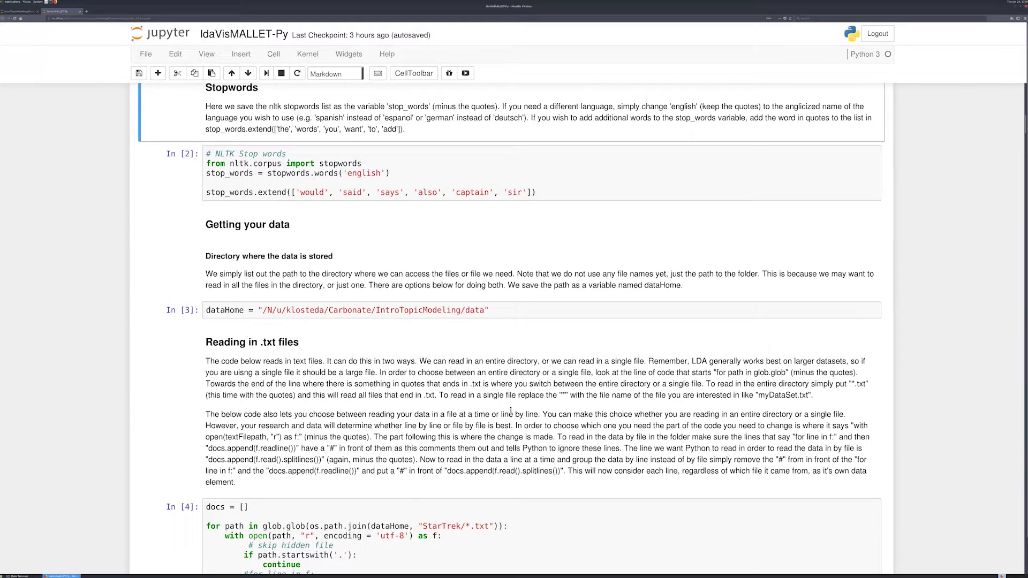
scroll(380, 427, down, 3)
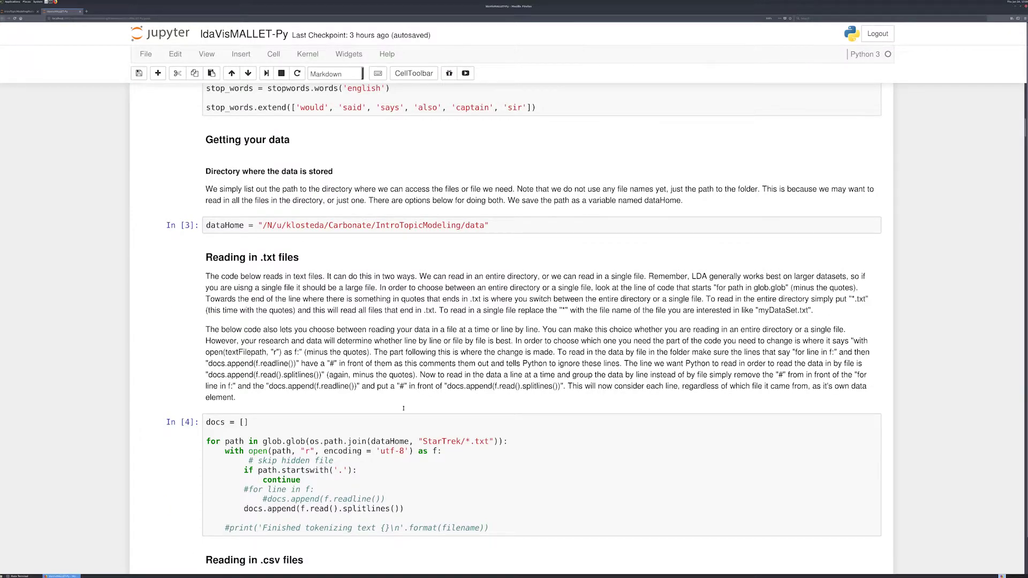
scroll(403, 408, down, 4)
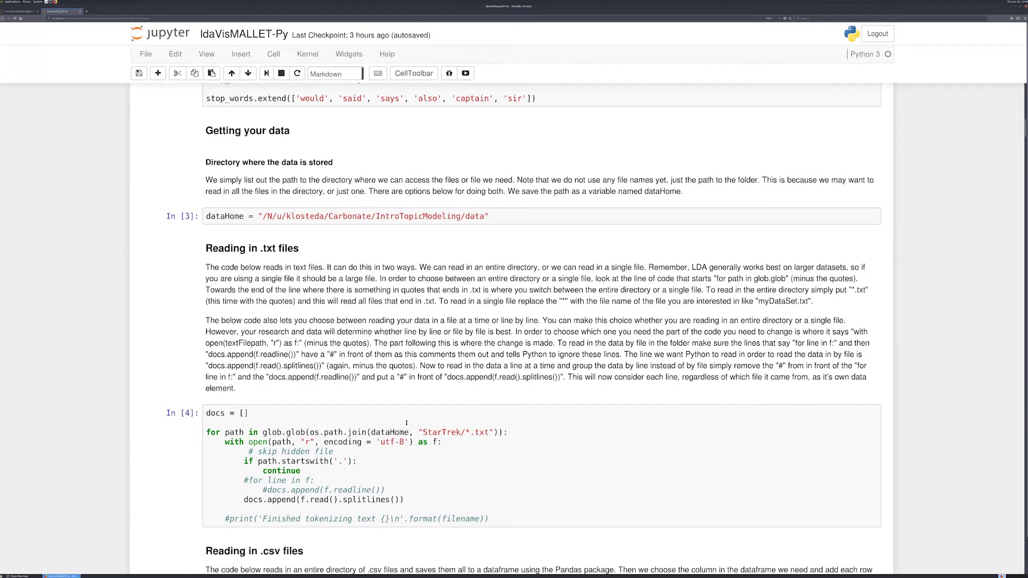
scroll(408, 423, down, 1)
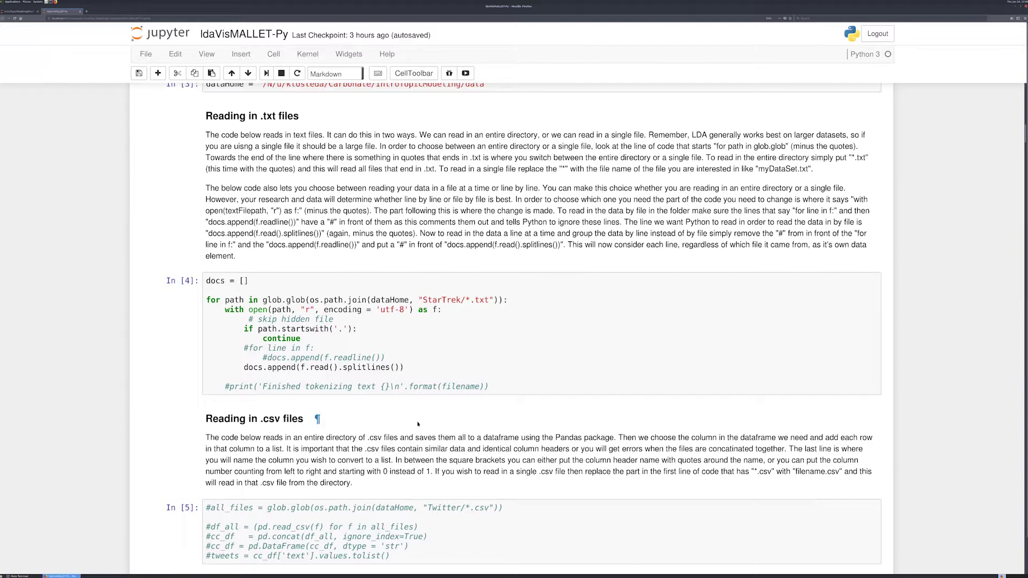
scroll(419, 425, down, 5)
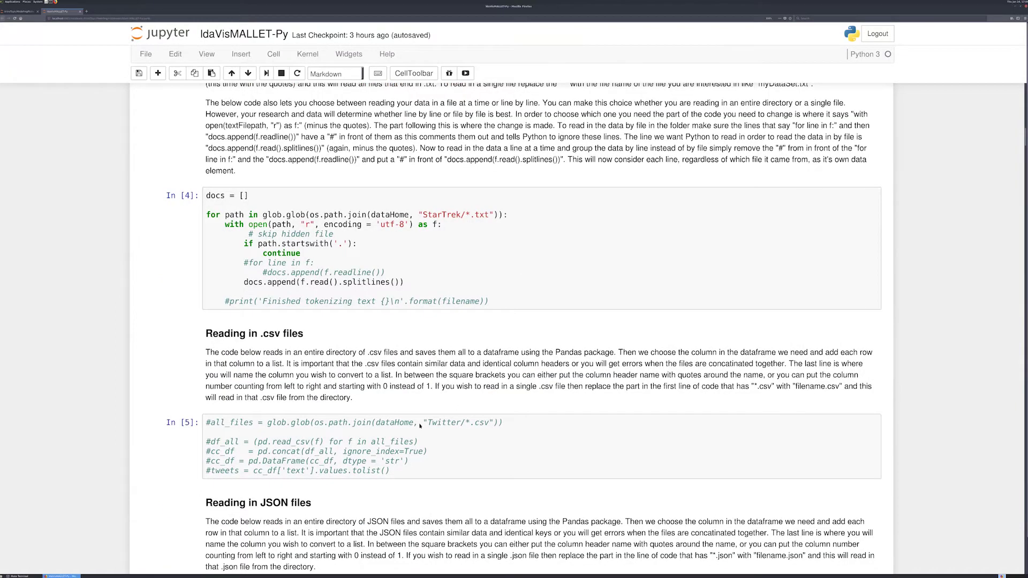
scroll(419, 426, down, 1)
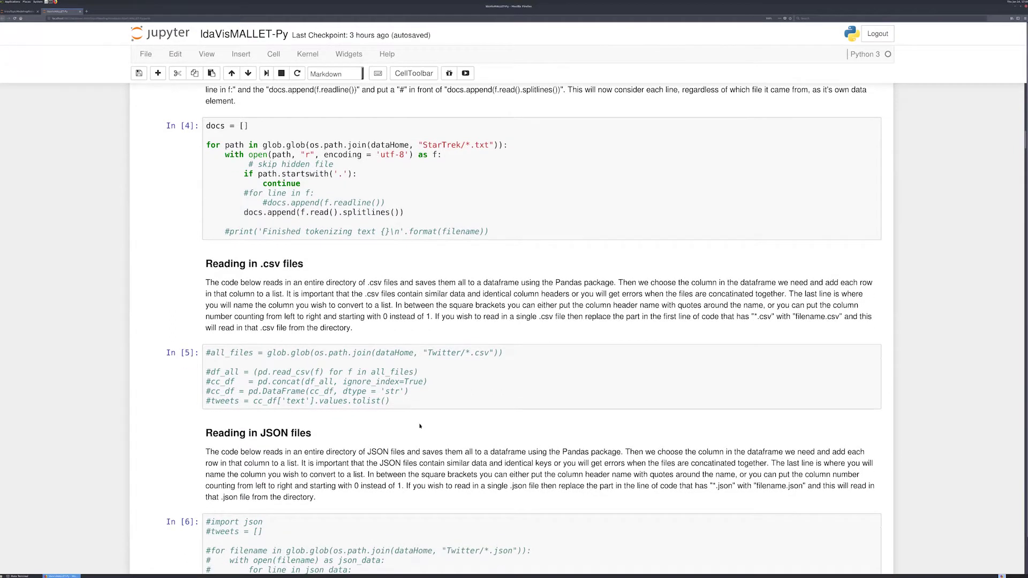
scroll(419, 426, down, 5)
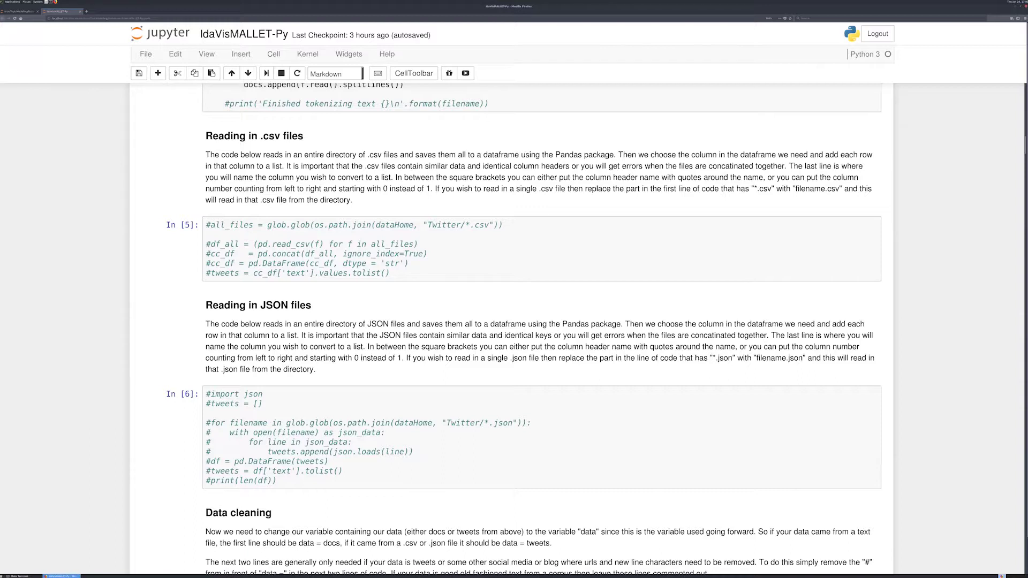
Examine the Data cleaning instructions and code cell, including the printed first chunk of the text collection.
scroll(394, 410, down, 3)
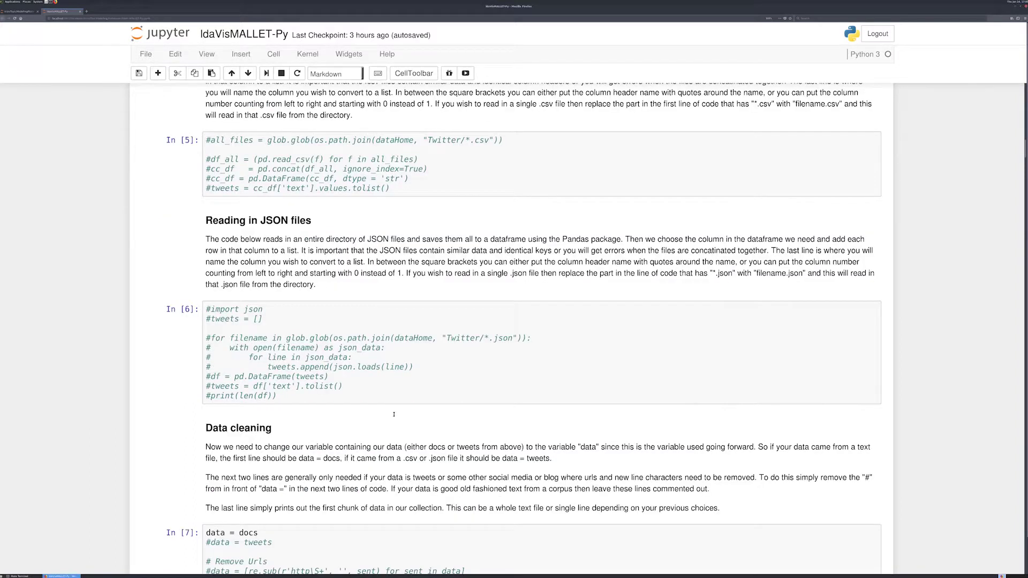
scroll(394, 414, down, 1)
scroll(394, 415, down, 8)
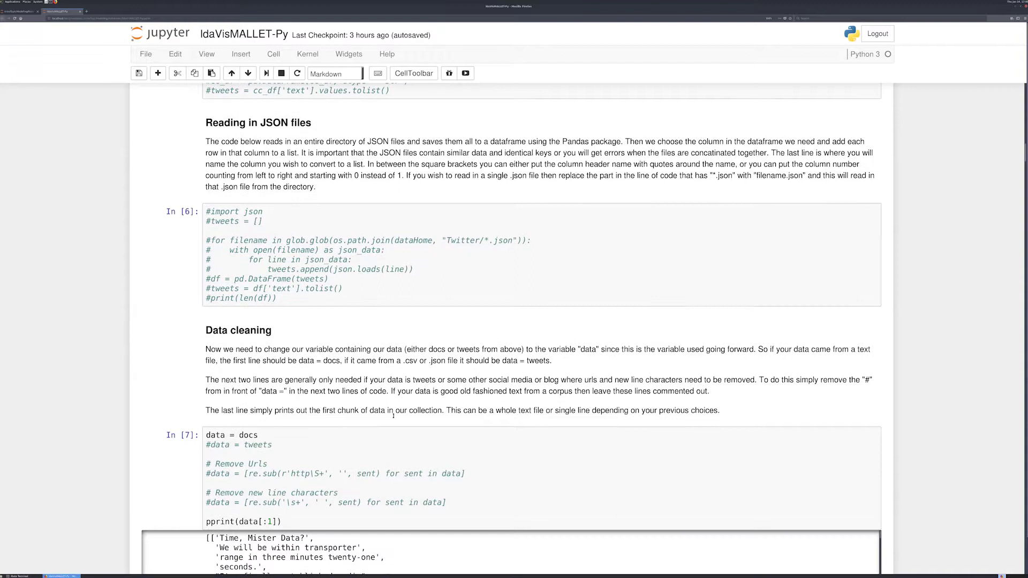
scroll(394, 417, down, 6)
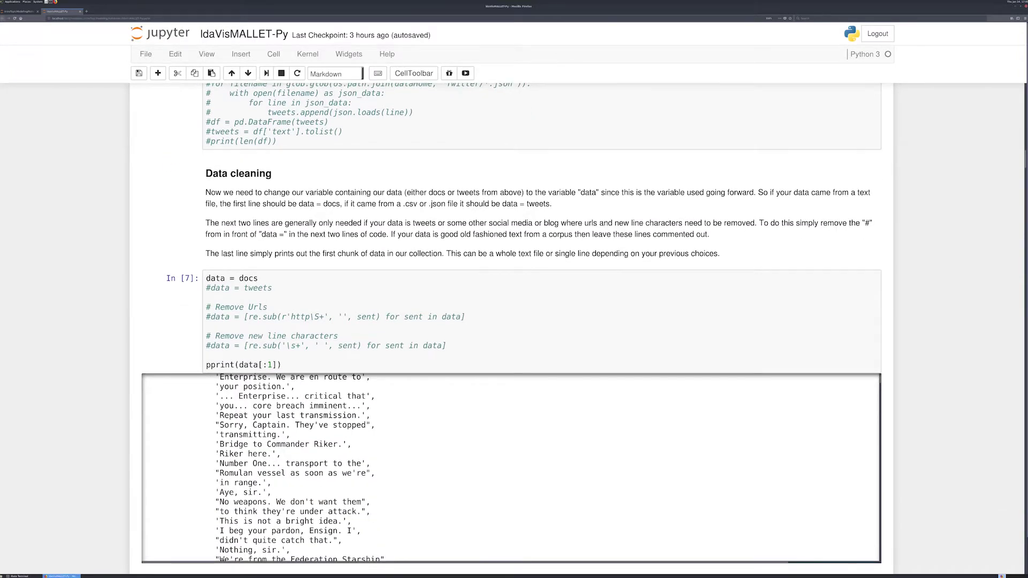
scroll(426, 209, down, 3)
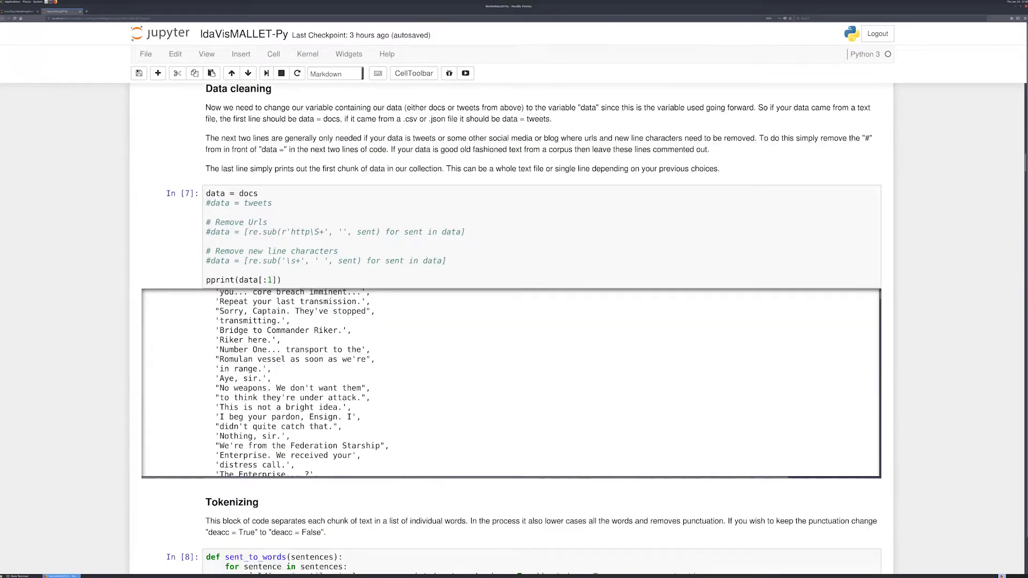
scroll(428, 395, up, 5)
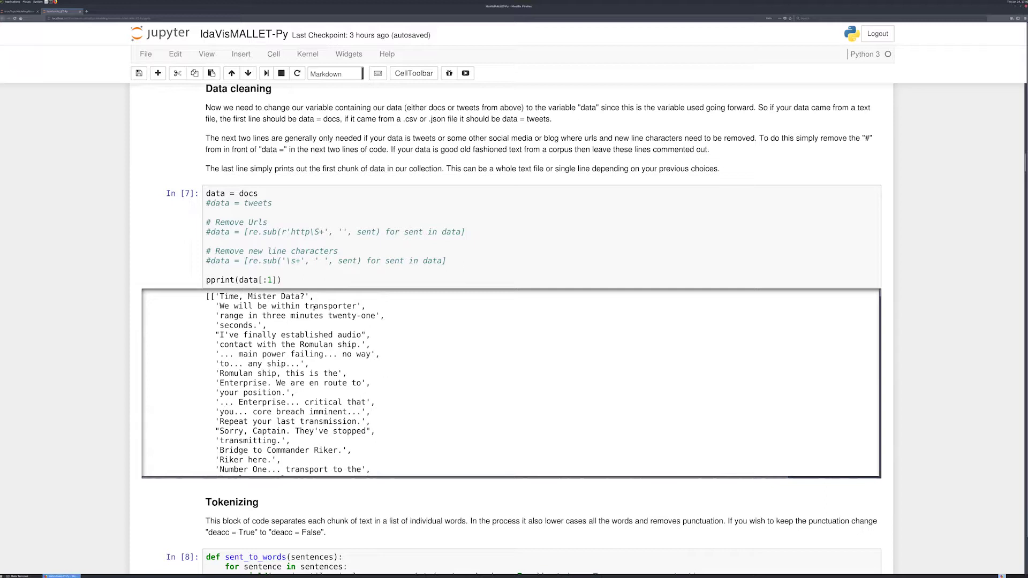
Examine the Tokenizing section, including the sent_to_words code cell and its printed list of individual words.
scroll(306, 263, down, 1)
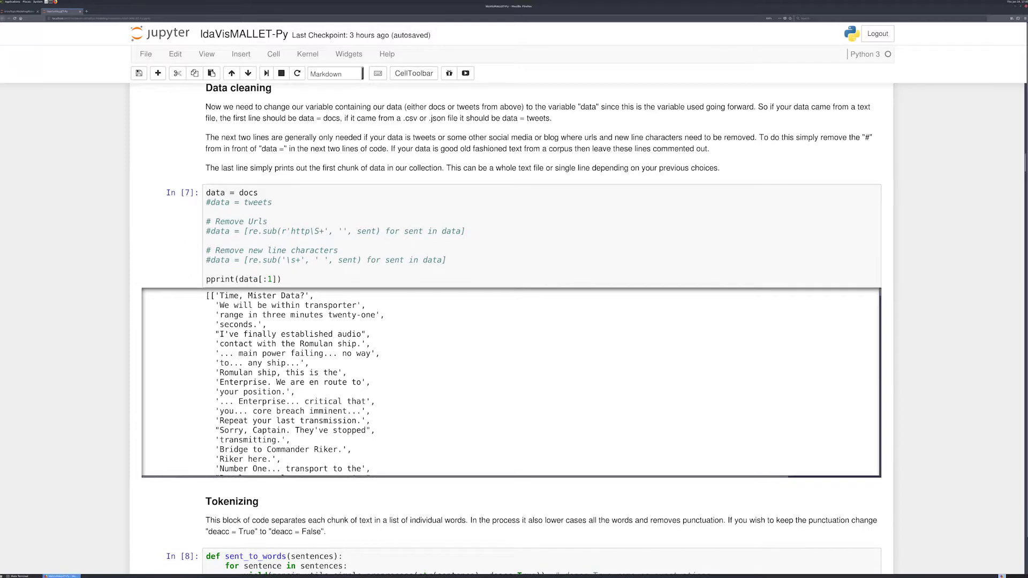
scroll(511, 329, down, 1)
scroll(511, 330, down, 3)
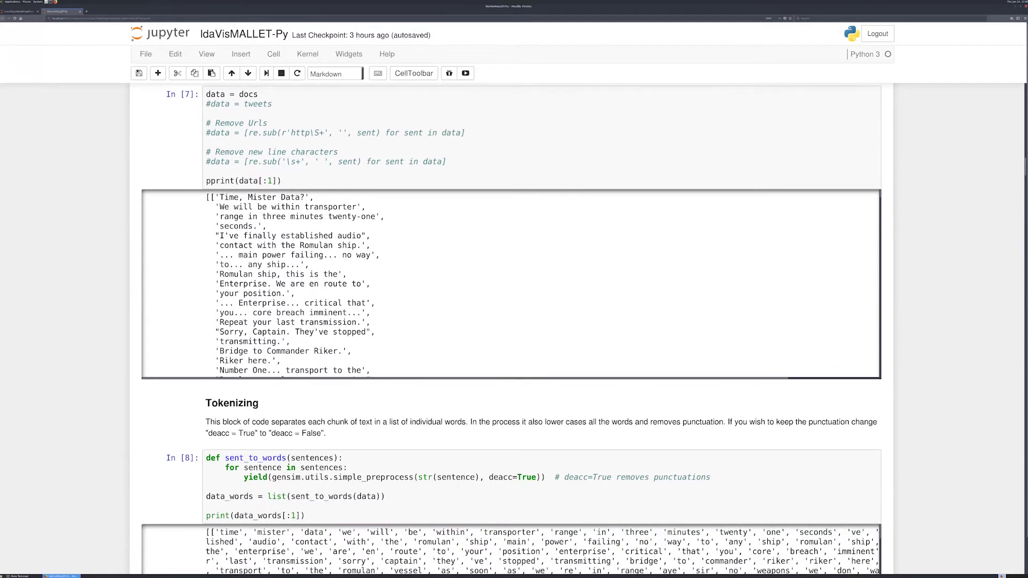
scroll(512, 330, down, 5)
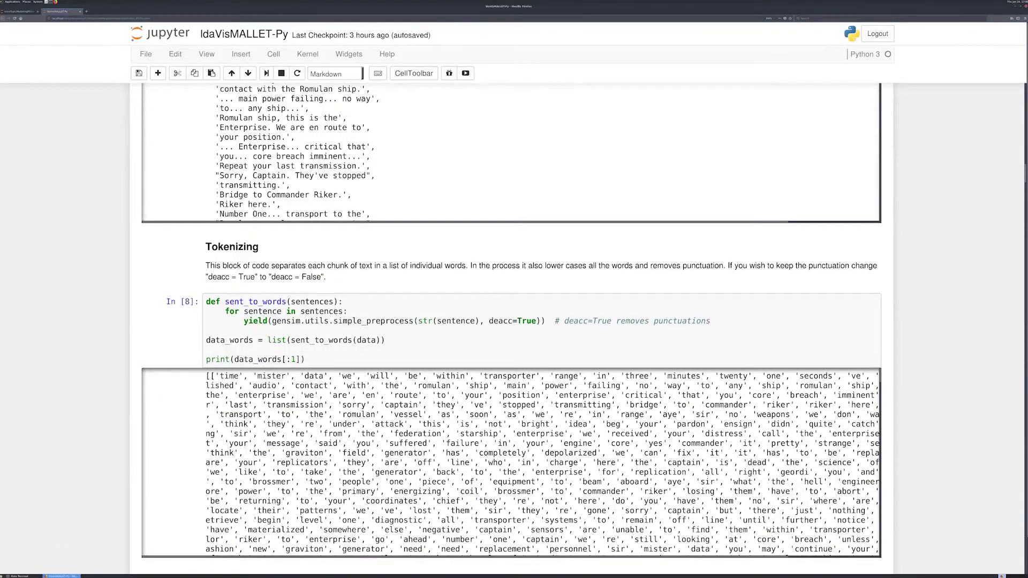
scroll(511, 329, down, 1)
scroll(511, 329, down, 4)
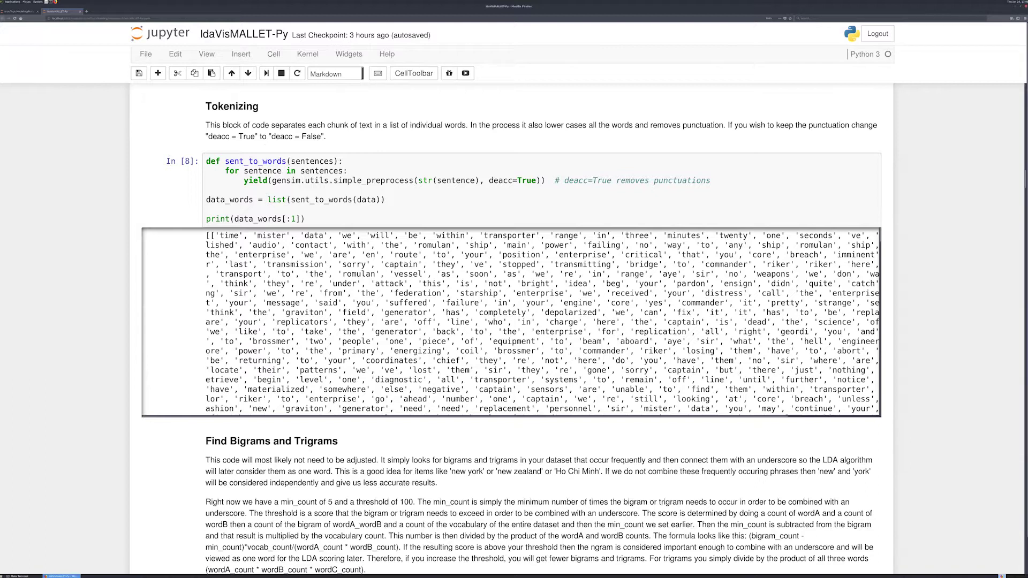
Examine the Find Bigrams and Trigrams section, covering the min_count and threshold explanation and the gensim Phrases code cell with its output.
scroll(511, 321, down, 3)
scroll(512, 328, down, 5)
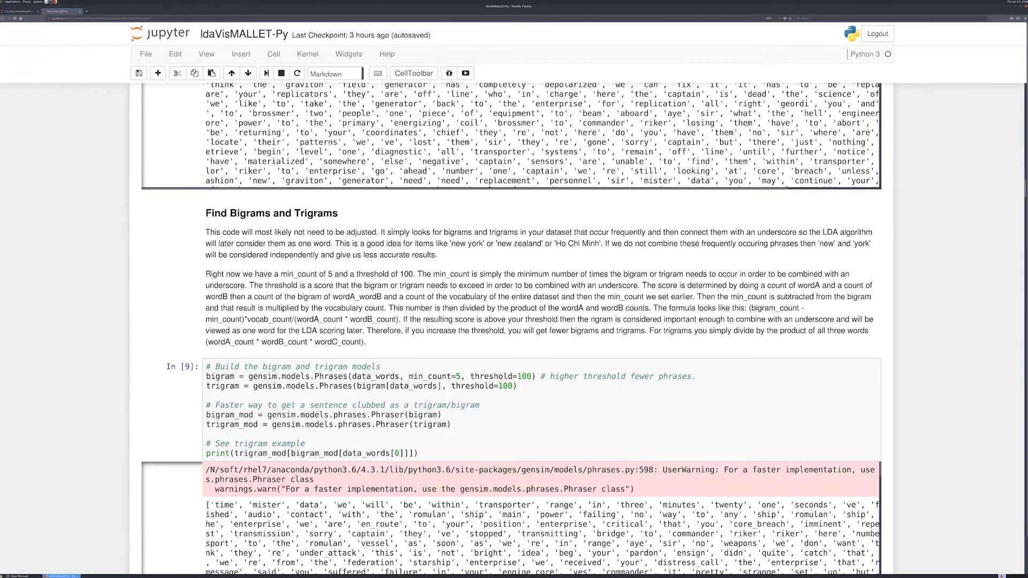
scroll(511, 328, down, 3)
scroll(512, 328, down, 3)
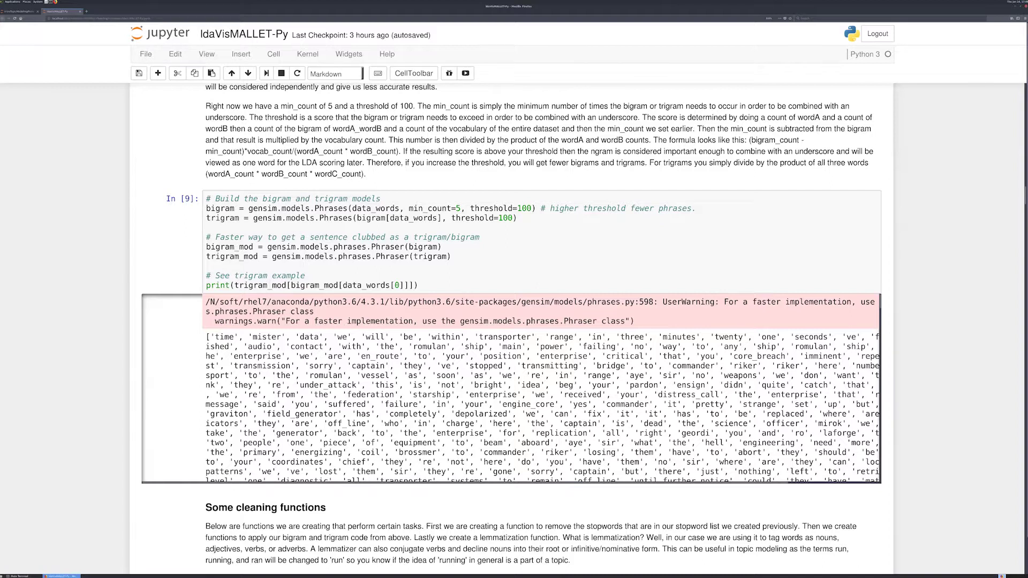
Examine the cleaning functions for stopwords, bigrams, trigrams and lemmatization, the spaCy language download commands, and the cell that applies the functions.
scroll(511, 328, down, 3)
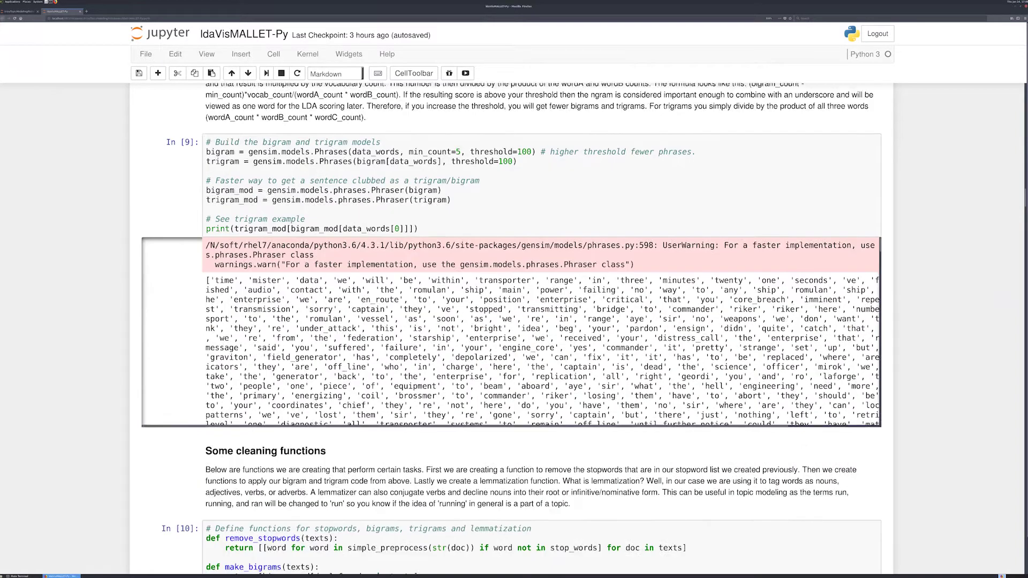
scroll(511, 328, down, 3)
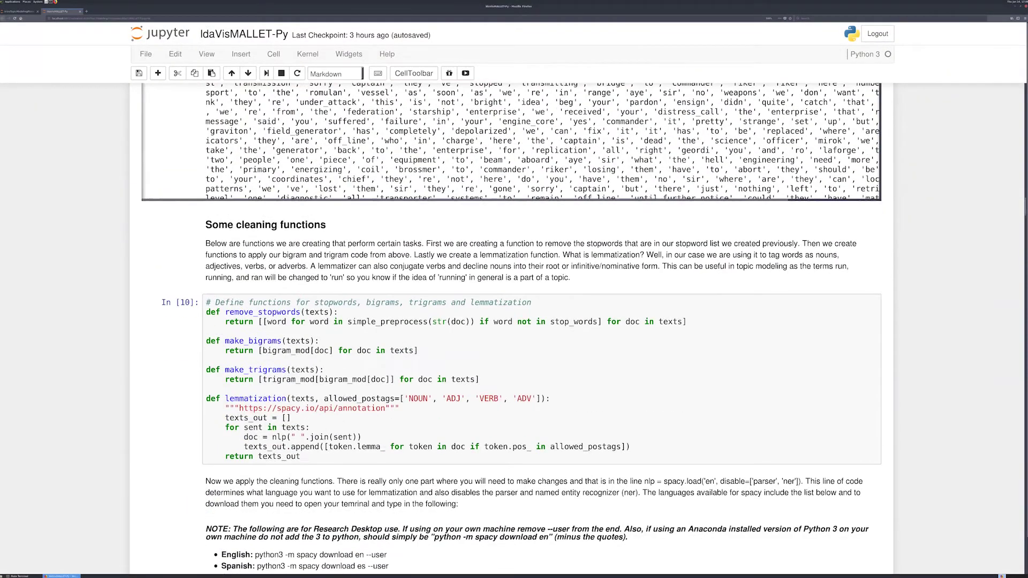
scroll(391, 419, down, 2)
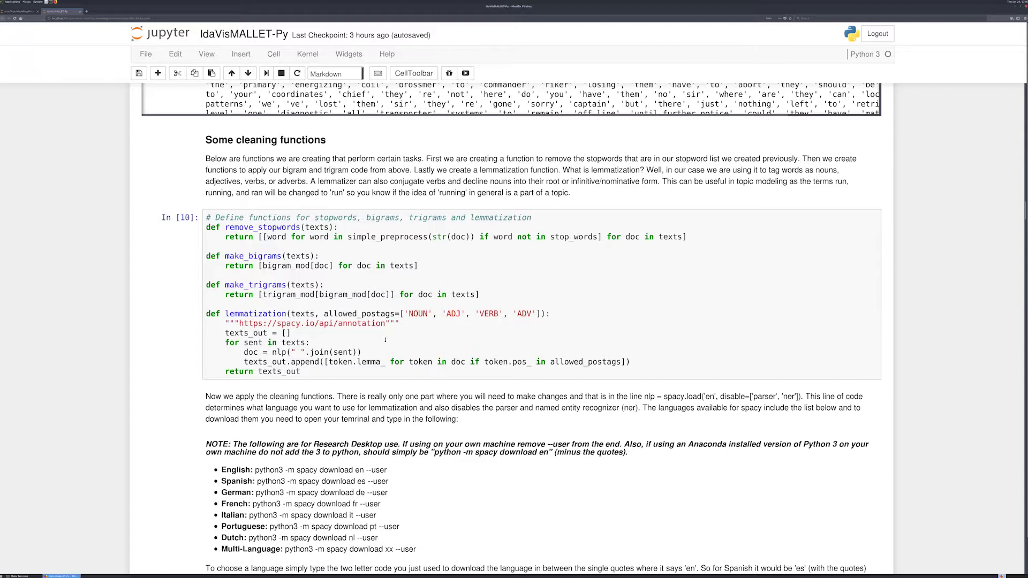
scroll(386, 340, down, 5)
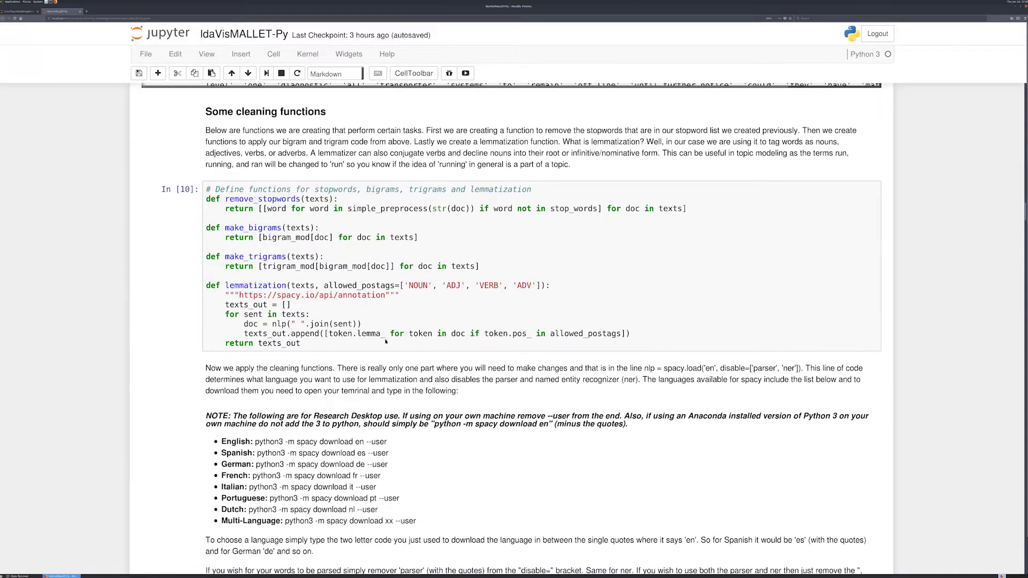
scroll(385, 341, down, 1)
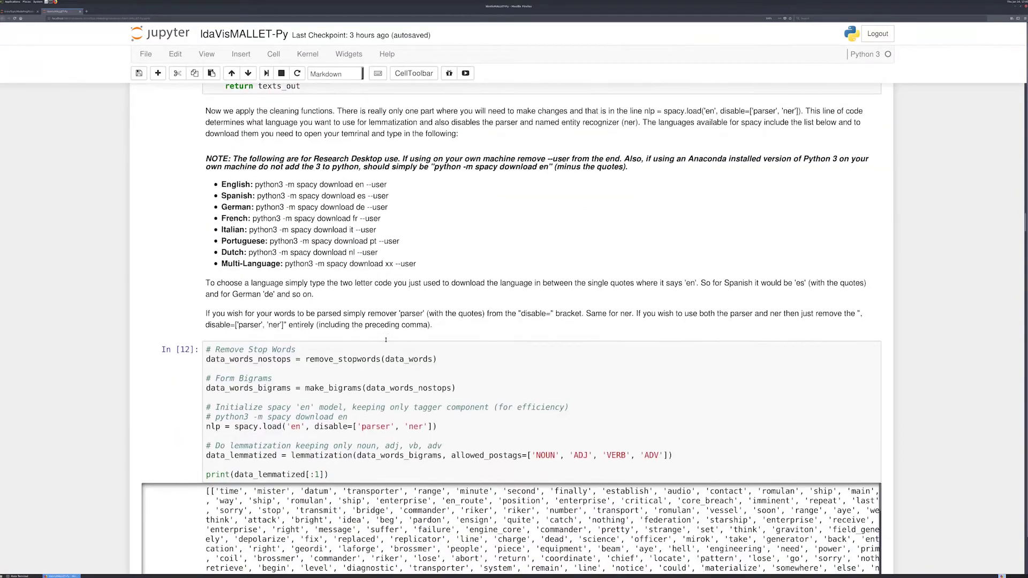
scroll(385, 340, down, 2)
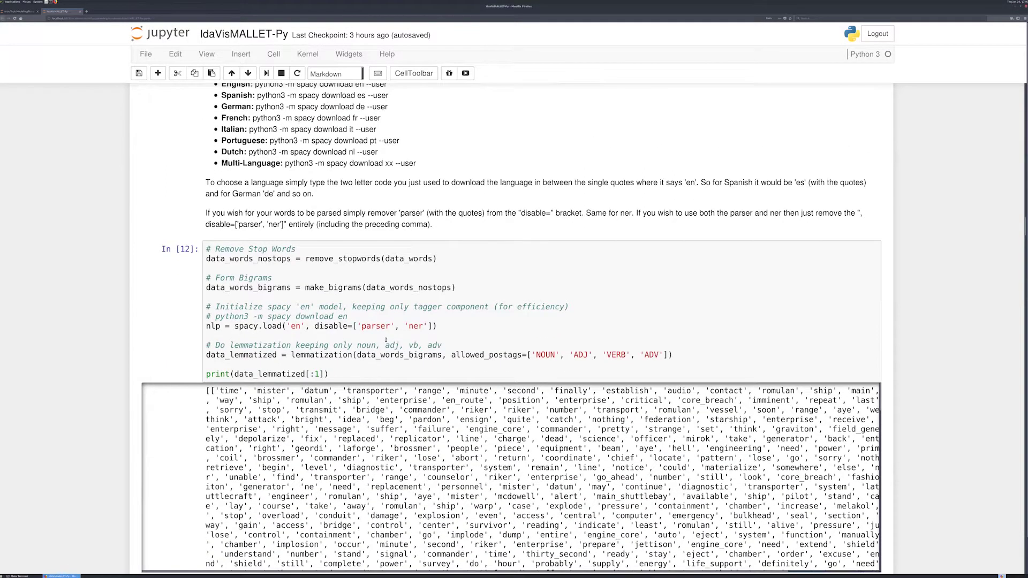
scroll(385, 340, down, 1)
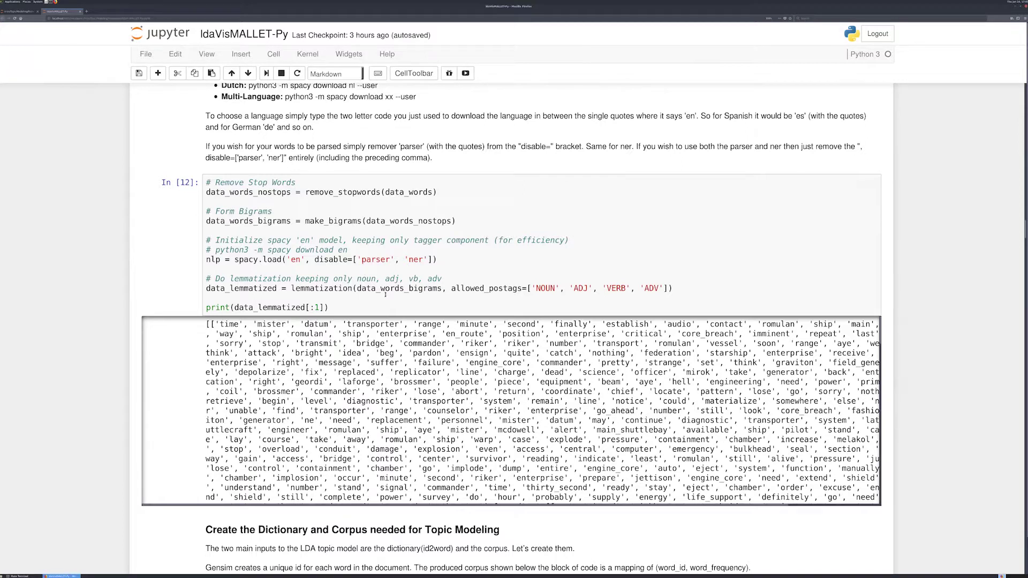
Examine the dictionary and corpus creation section, including the id2word lookup and the human-readable term-frequency output.
scroll(385, 293, down, 1)
scroll(511, 321, down, 5)
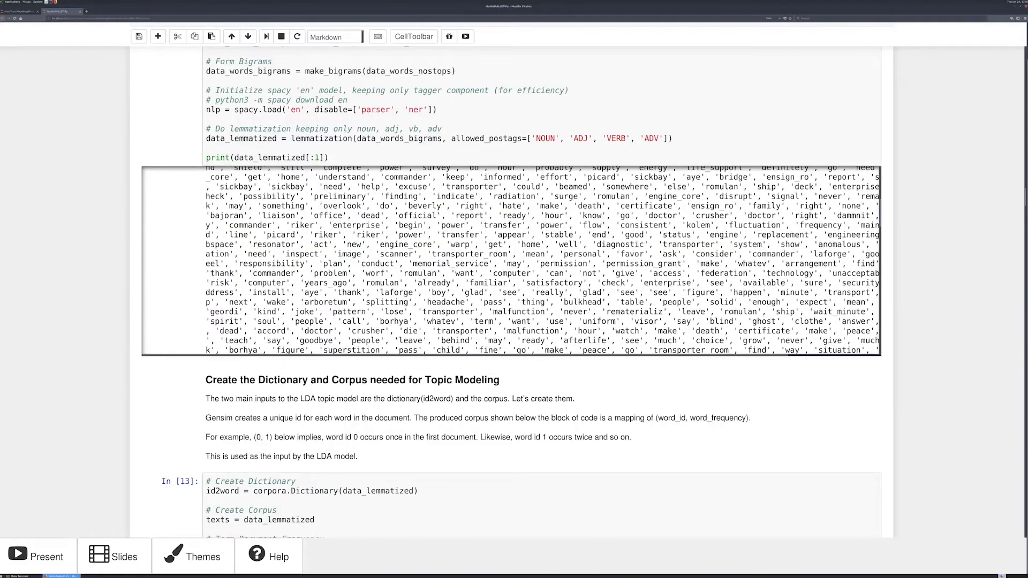
scroll(511, 291, down, 8)
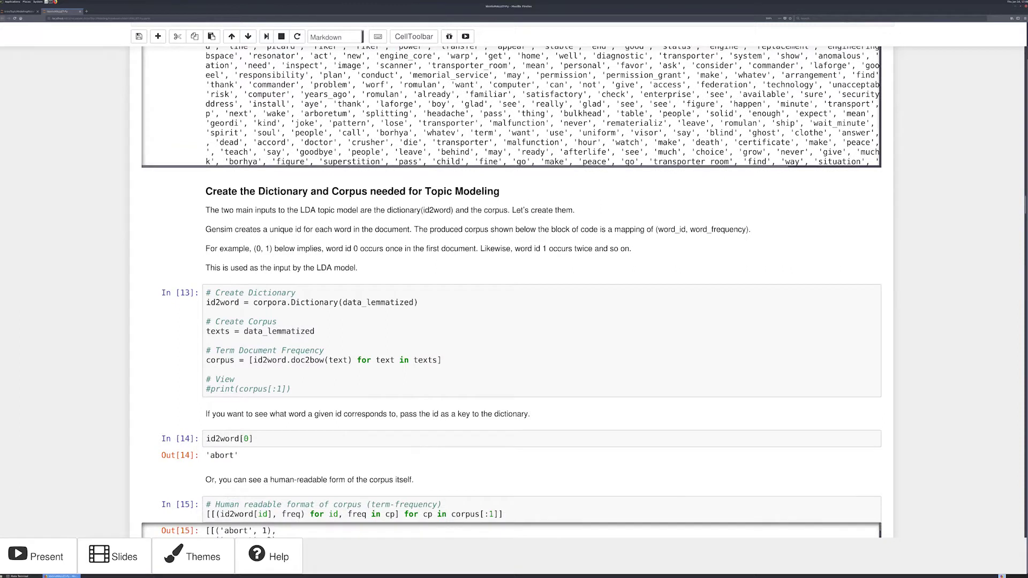
scroll(512, 292, down, 6)
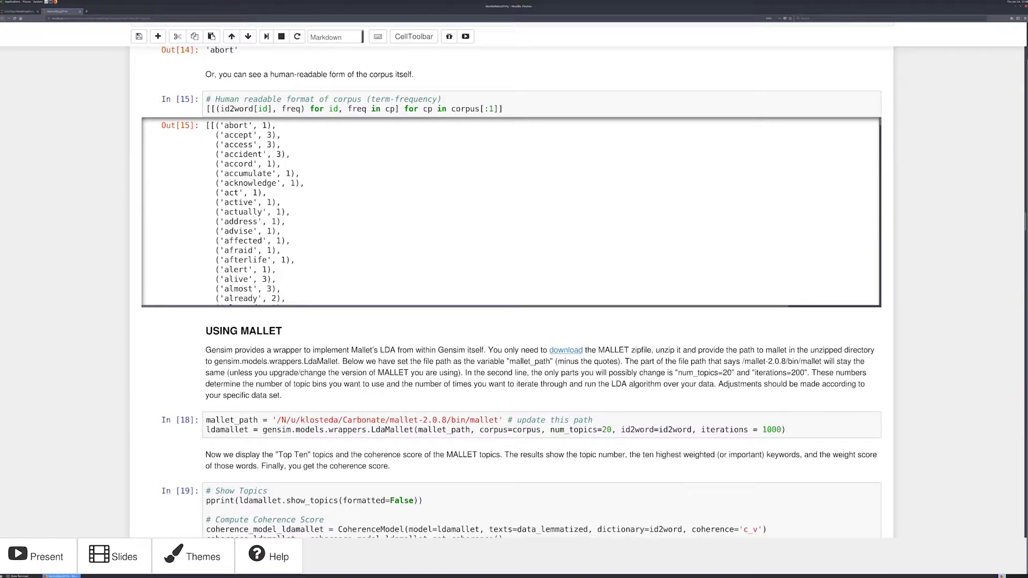
scroll(512, 291, up, 5)
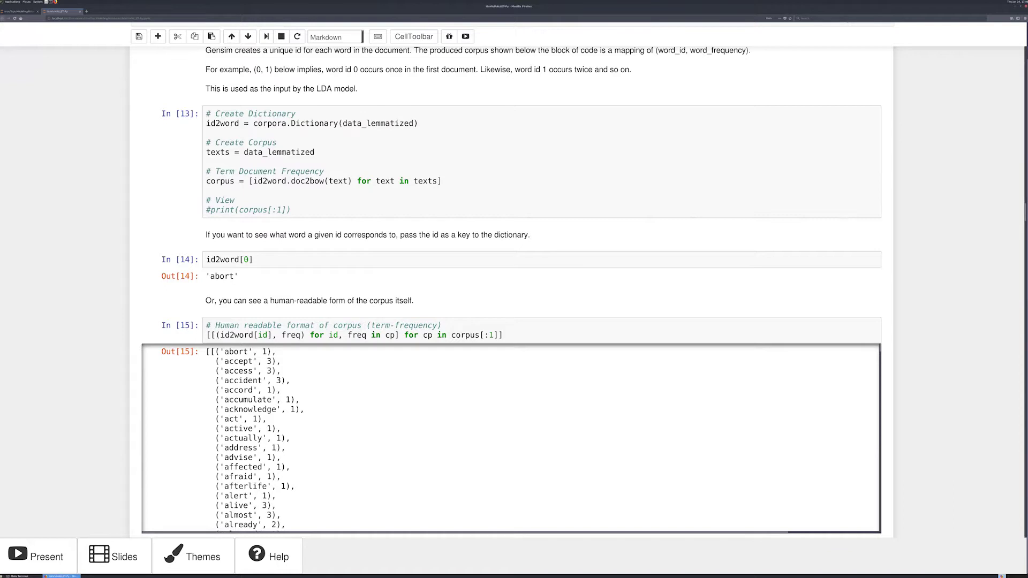
scroll(509, 439, down, 3)
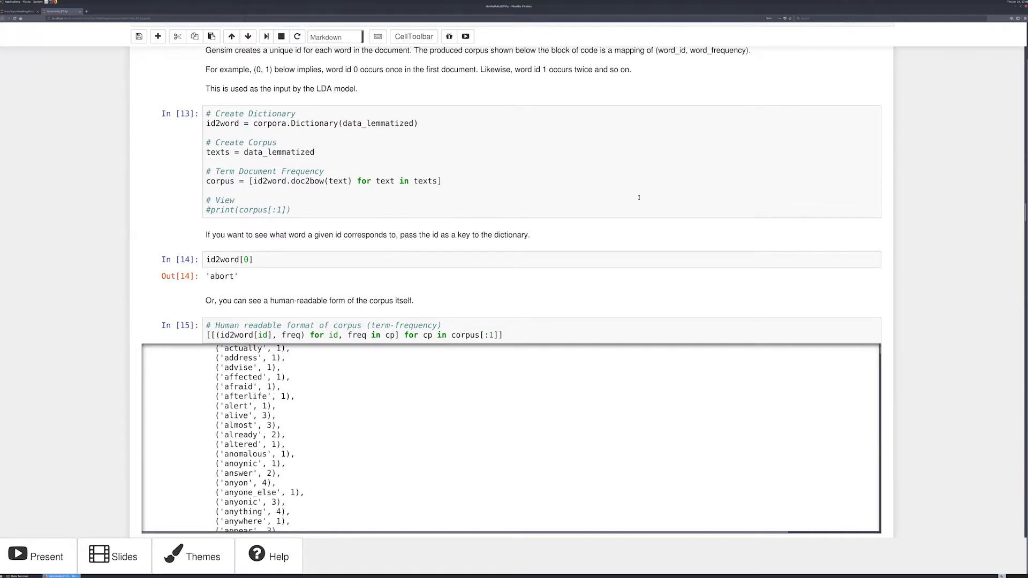
Examine the USING MALLET section, focusing on the mallet_path, num_topics and iterations settings in the LdaMallet cell.
scroll(642, 214, down, 3)
scroll(618, 380, down, 5)
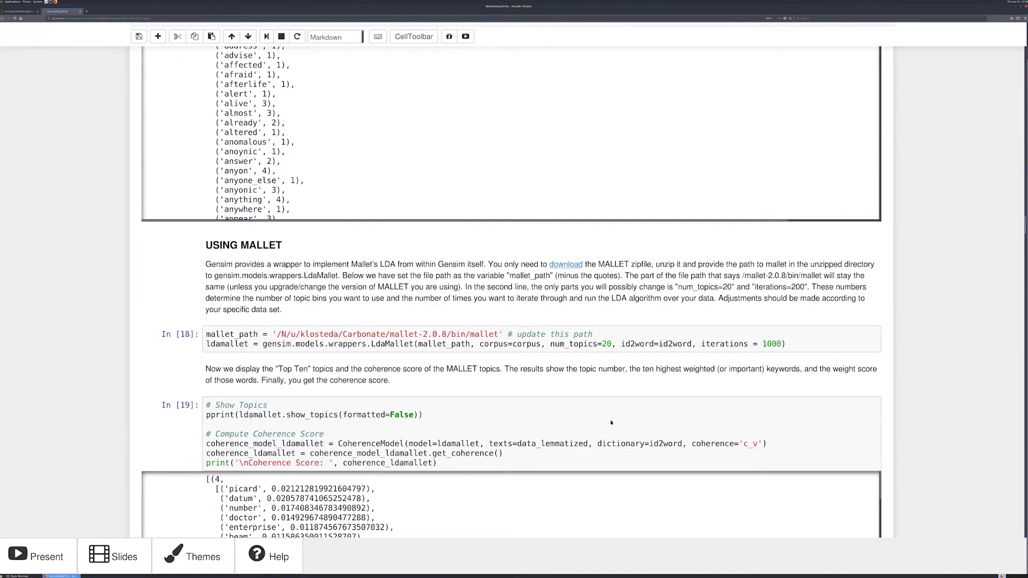
scroll(610, 422, down, 2)
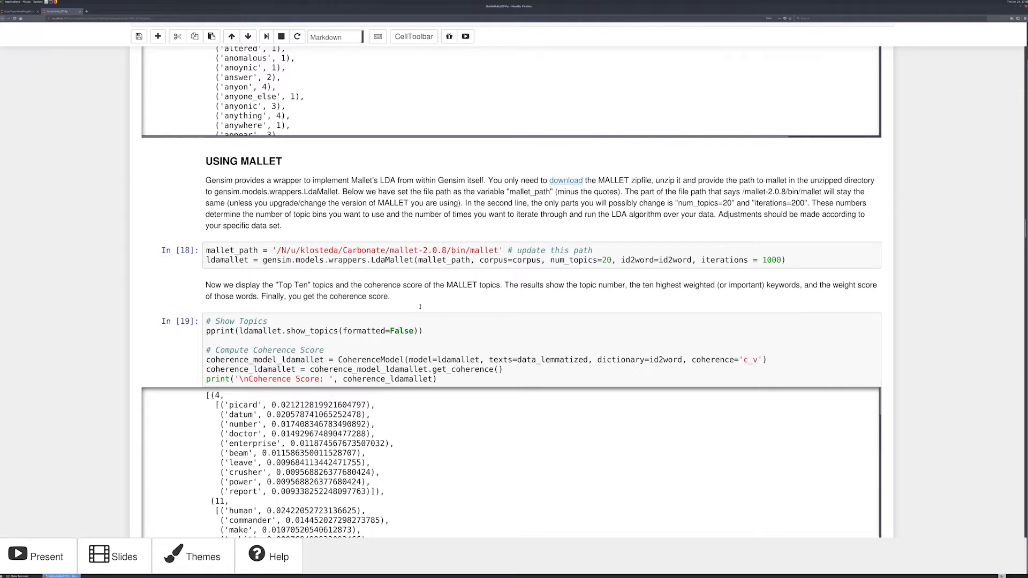
scroll(446, 285, down, 1)
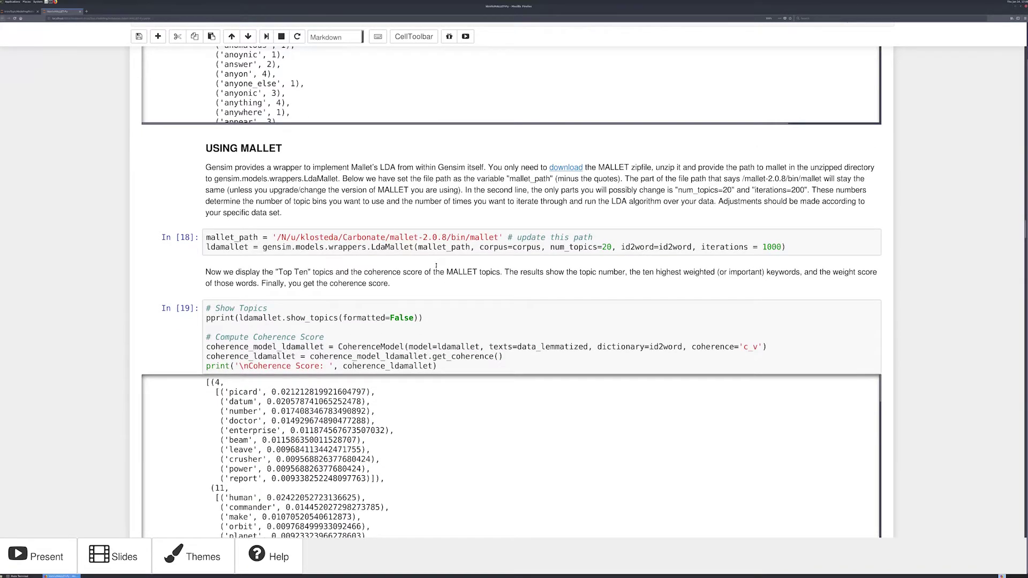
Review the Show Topics and coherence score cell and read through its output of topic numbers, keywords and weights.
scroll(436, 265, down, 3)
scroll(436, 266, down, 5)
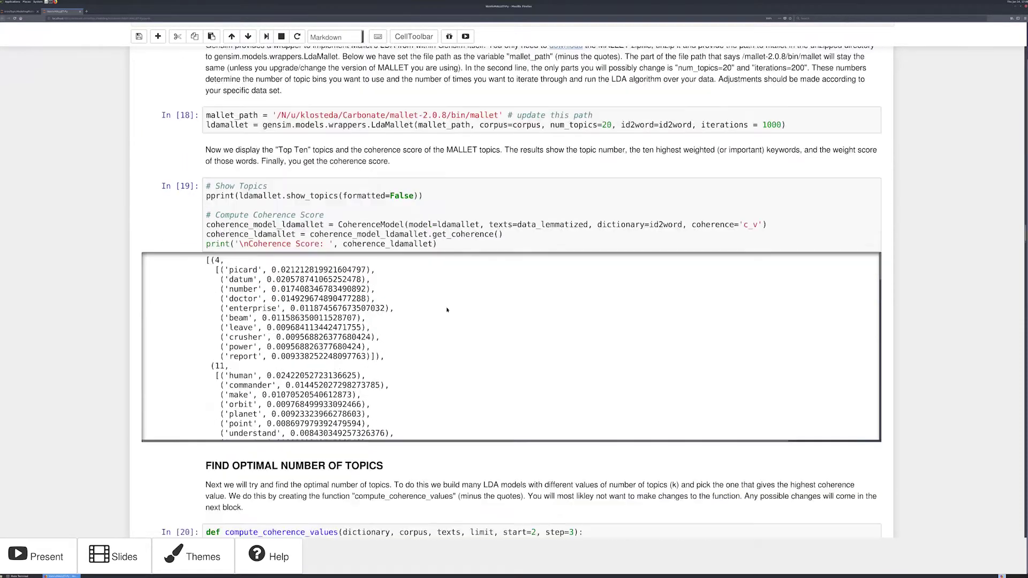
scroll(449, 313, down, 5)
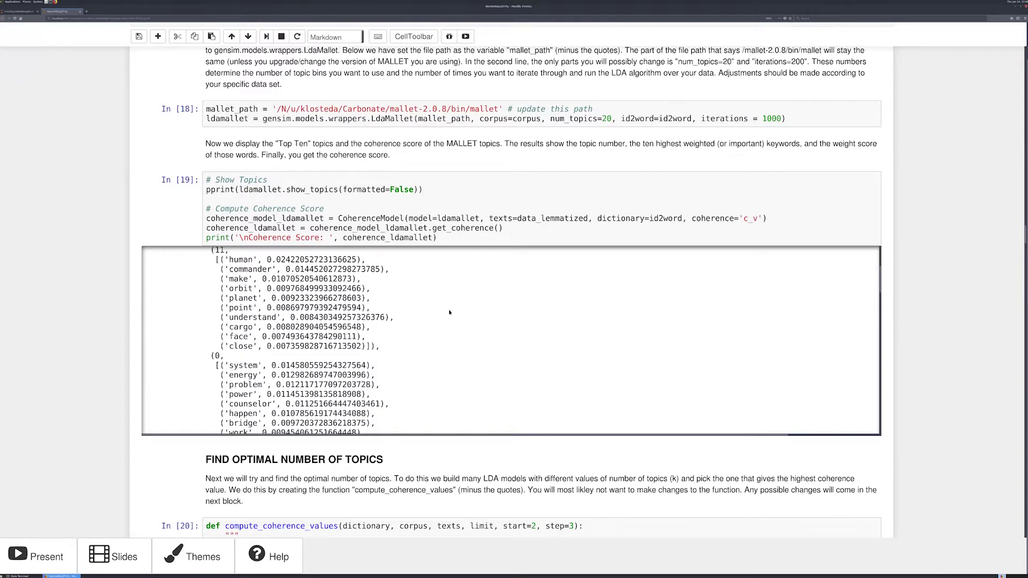
scroll(450, 313, up, 10)
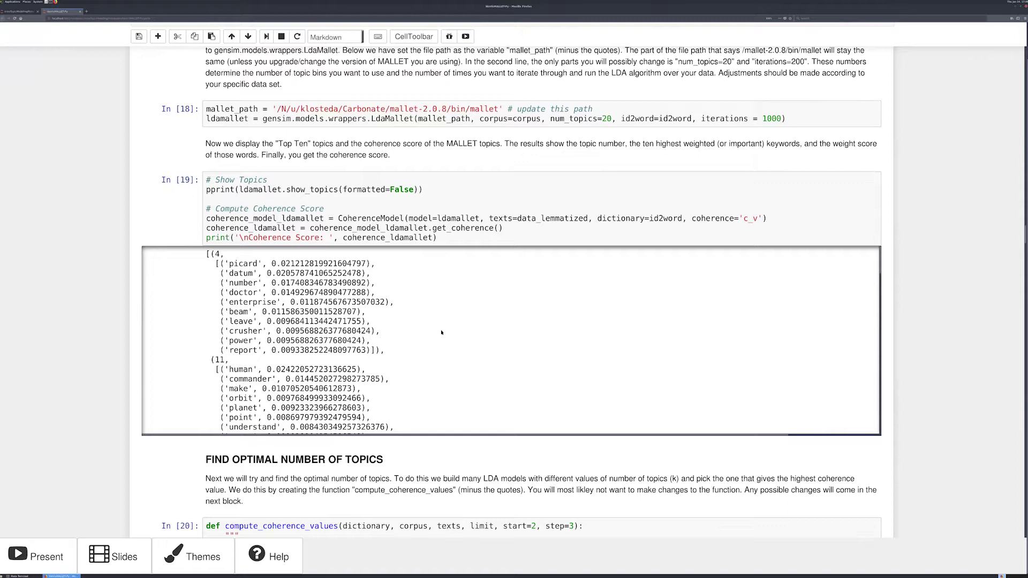
scroll(441, 332, down, 5)
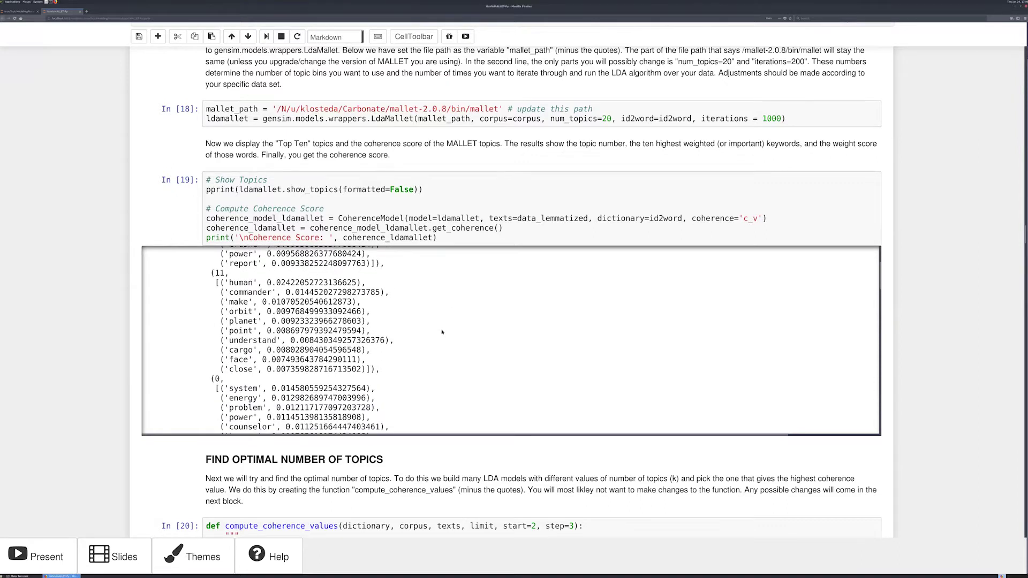
scroll(441, 332, down, 8)
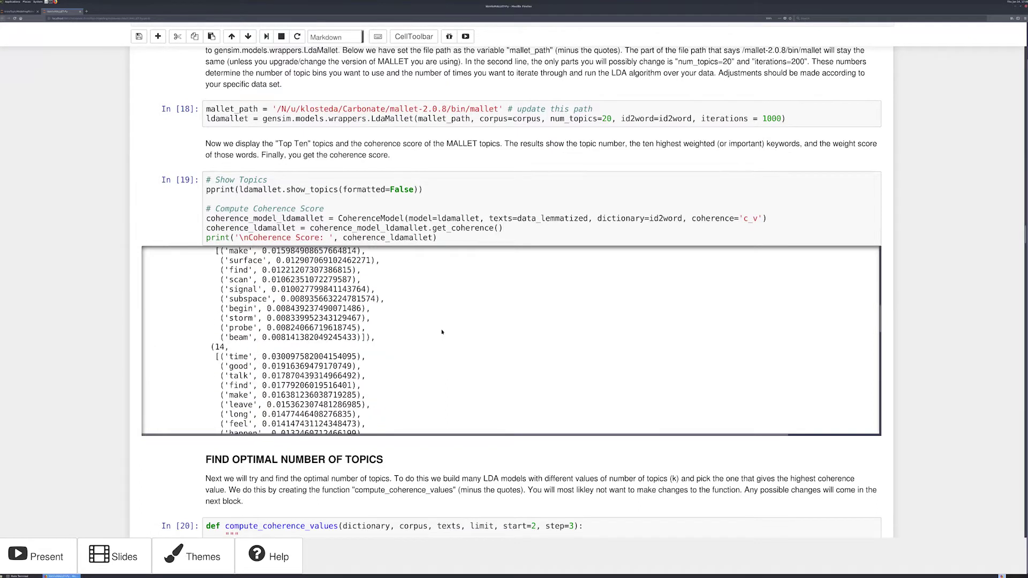
scroll(442, 332, down, 6)
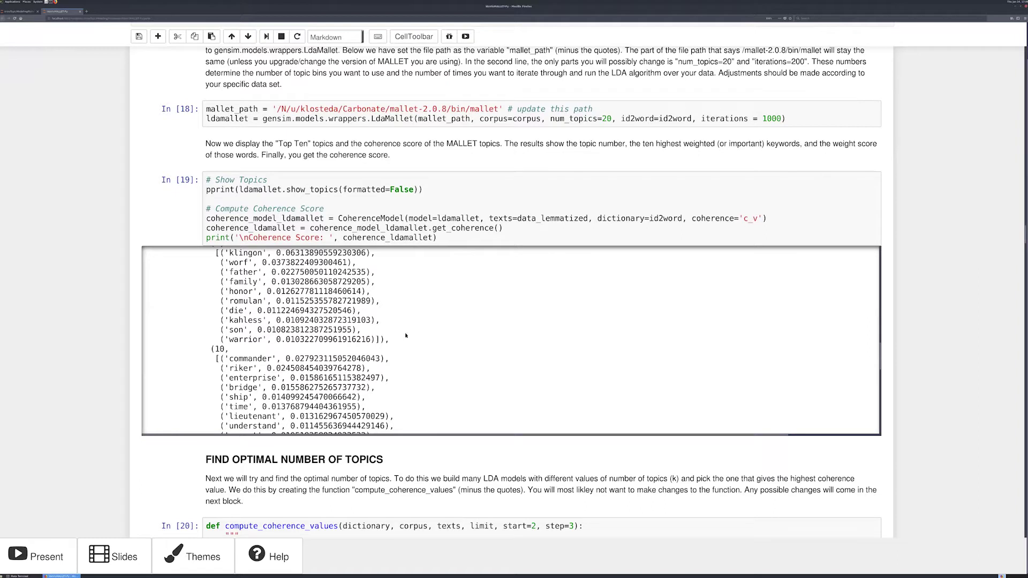
scroll(406, 336, down, 6)
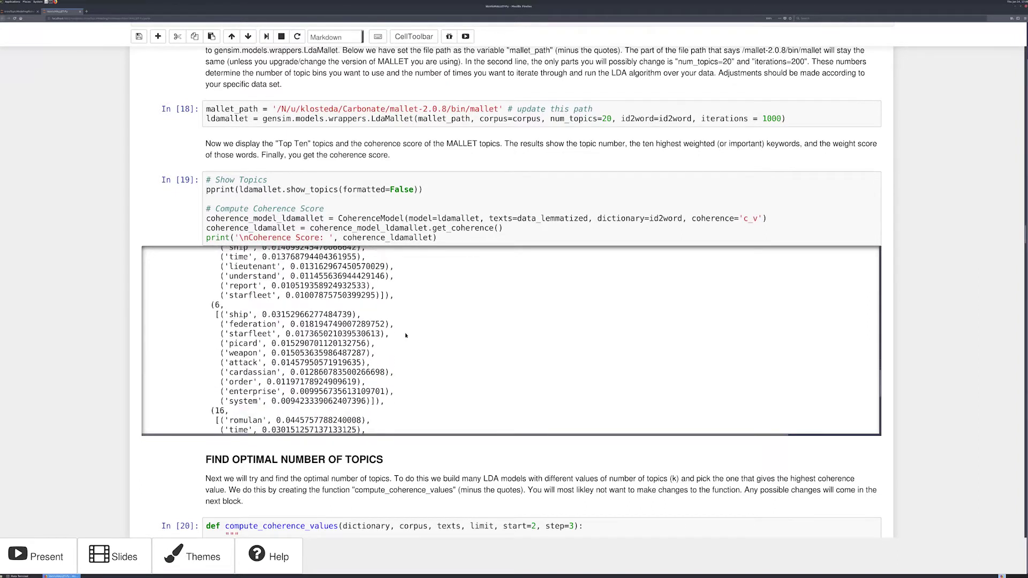
scroll(406, 336, down, 4)
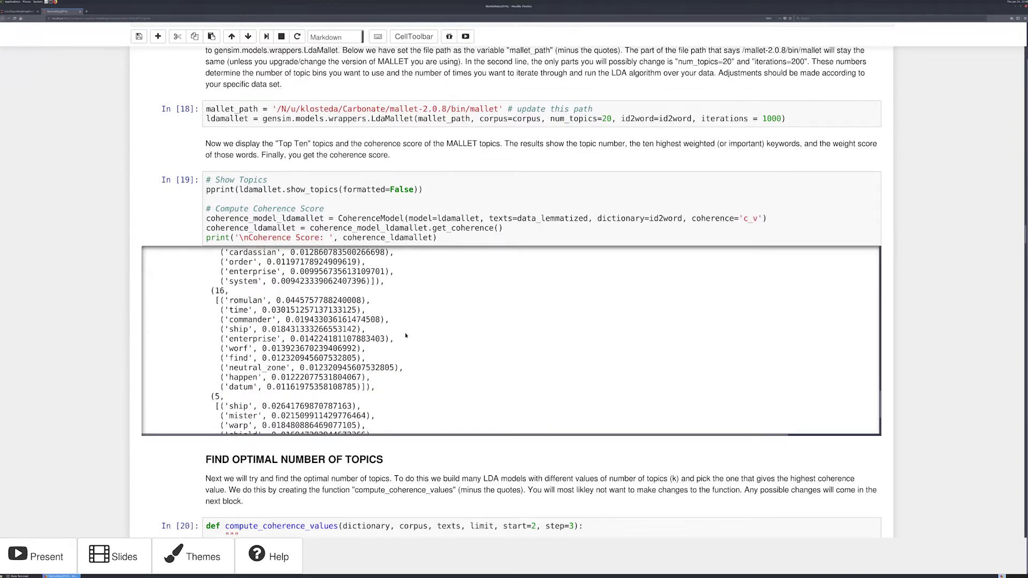
scroll(406, 336, down, 5)
Examine the section on finding the optimal number of topics, from the compute_coherence_values function to the coherence score graph.
scroll(511, 292, down, 2)
scroll(442, 408, down, 6)
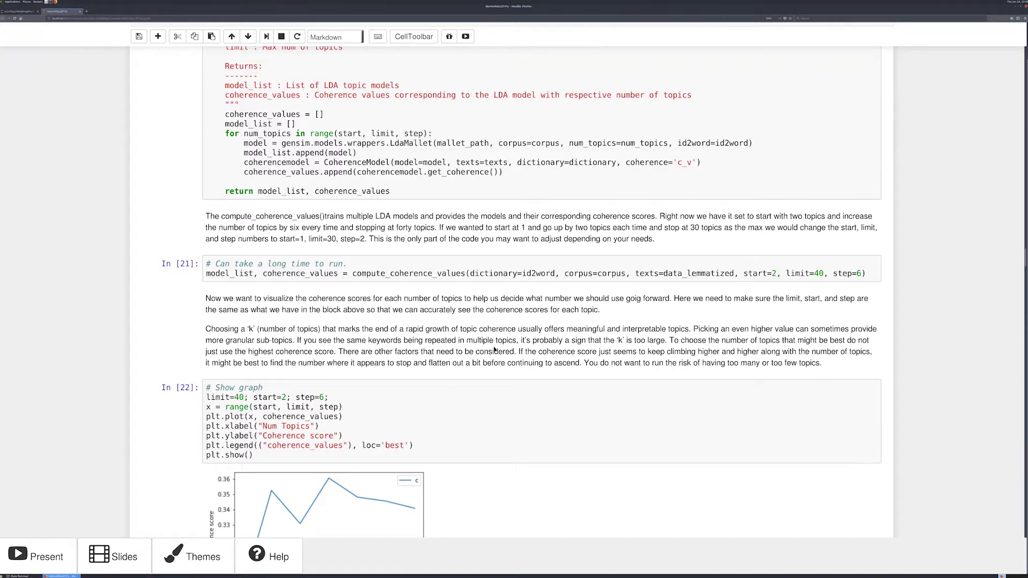
scroll(495, 350, down, 5)
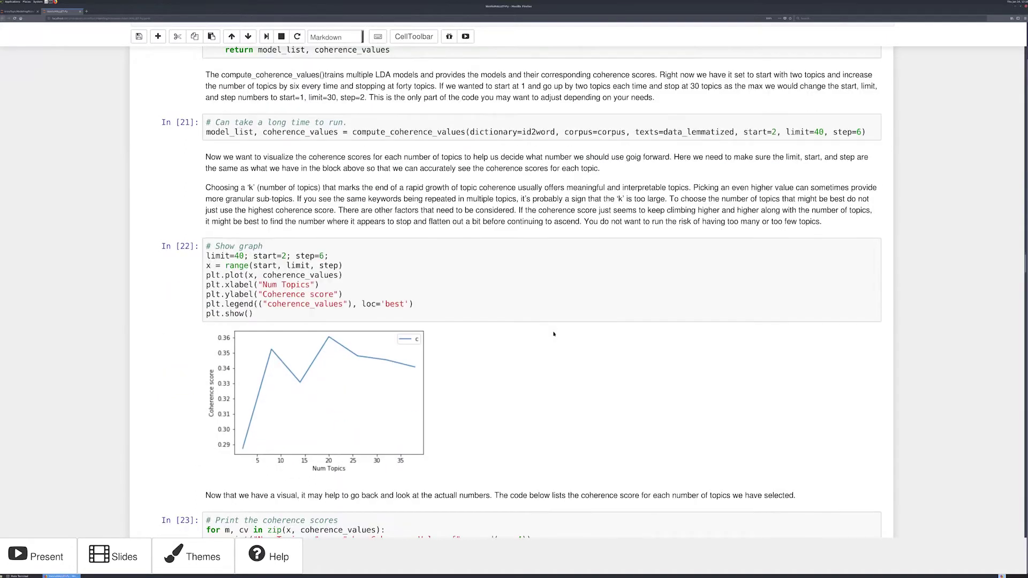
scroll(552, 337, down, 5)
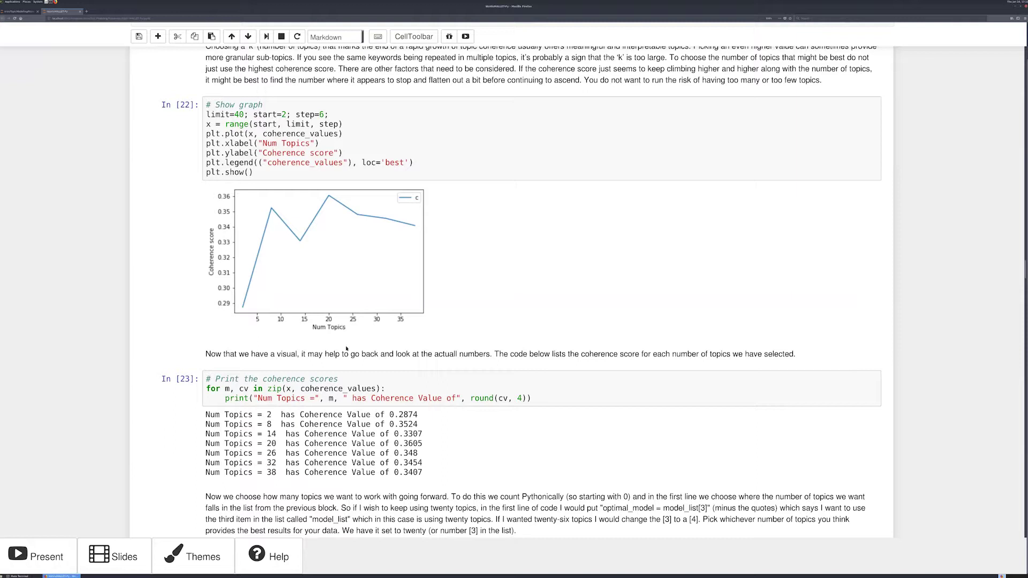
Examine the printed coherence scores, the instructions for choosing optimal_model, and the top ten keywords printed for each topic.
scroll(390, 353, down, 8)
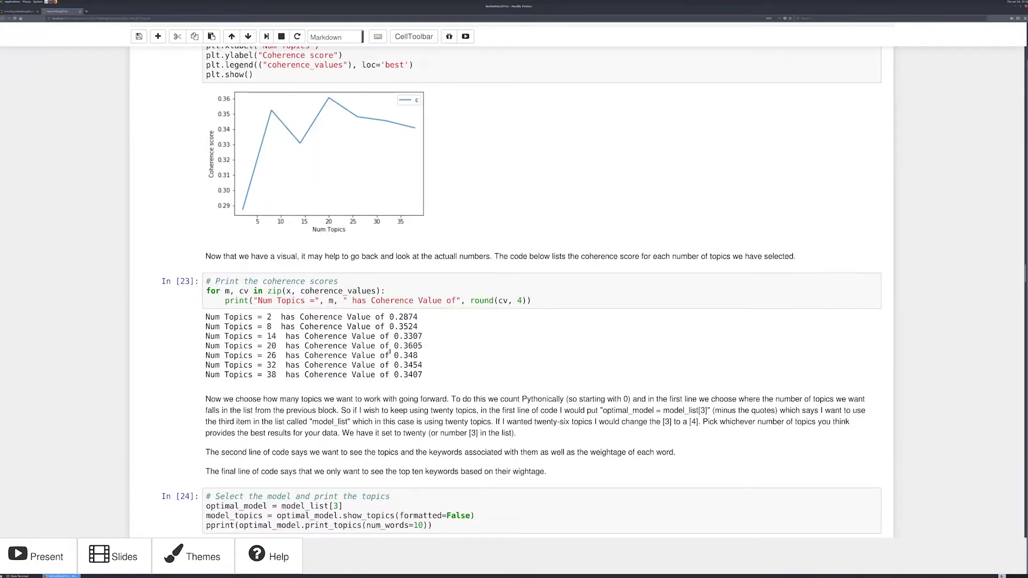
scroll(391, 352, down, 4)
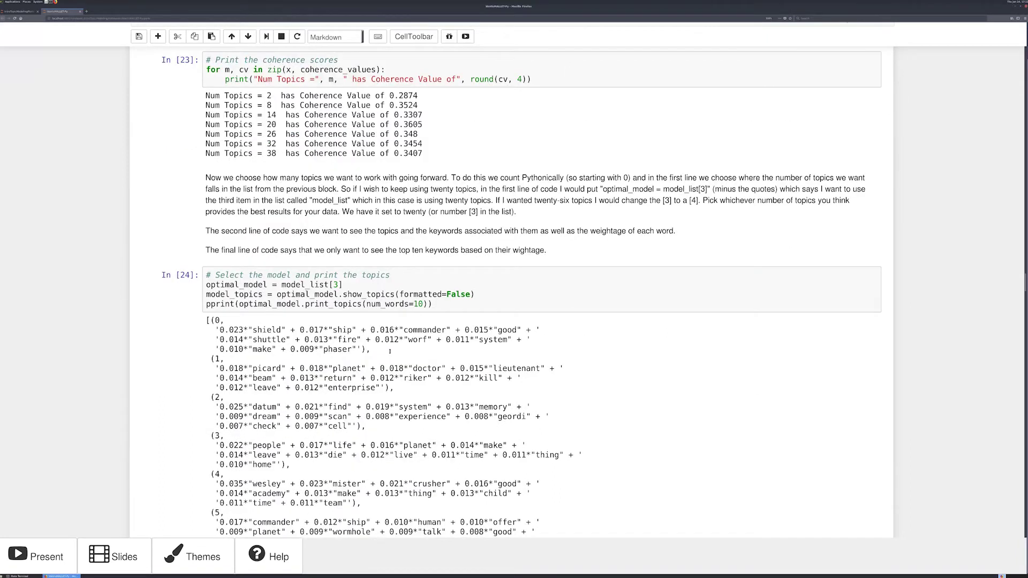
scroll(391, 353, down, 8)
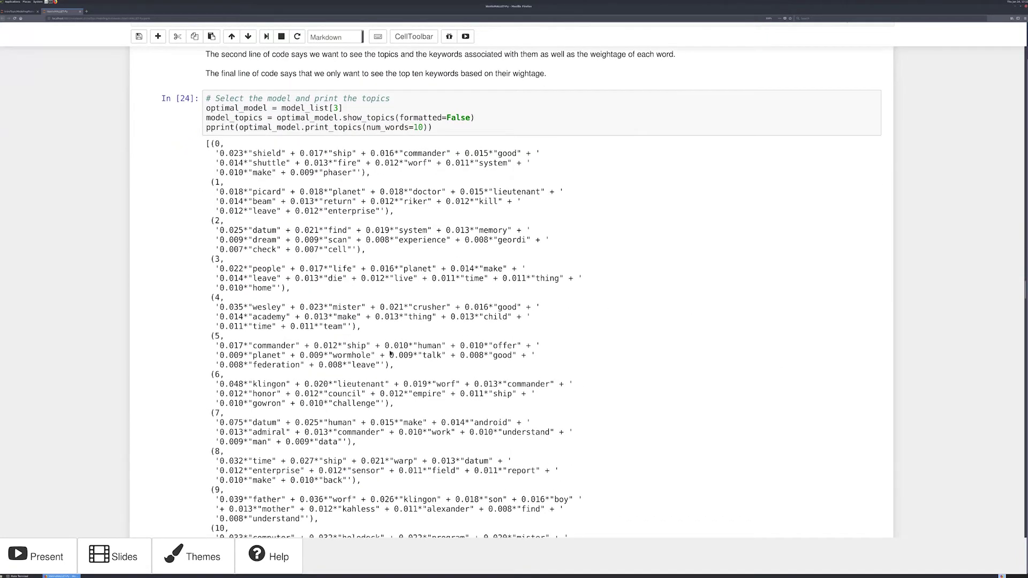
Read through the optimal model's printed list of top ten keywords and weights for topics 0 to 19.
scroll(385, 348, up, 2)
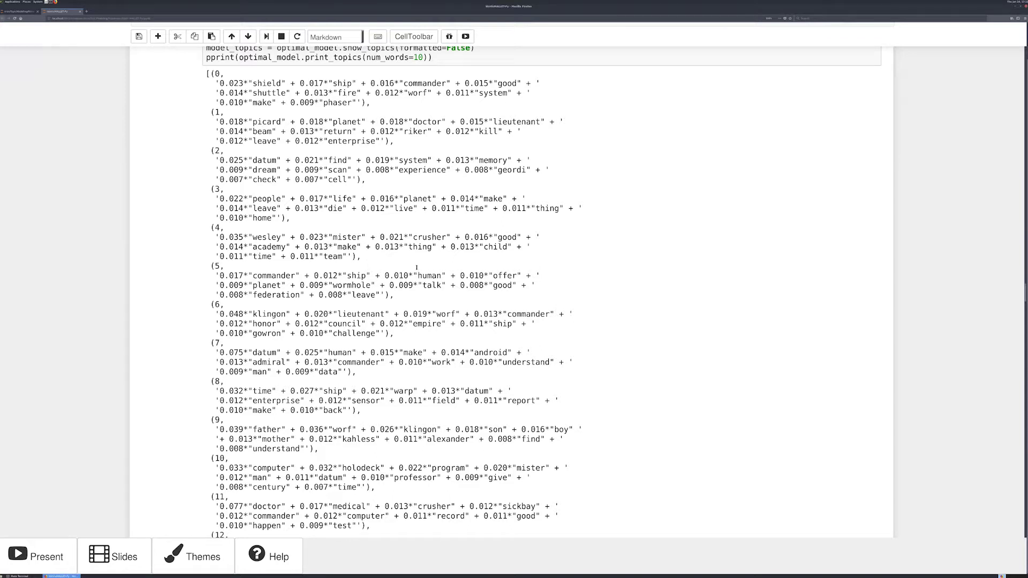
scroll(416, 267, down, 5)
scroll(417, 267, down, 4)
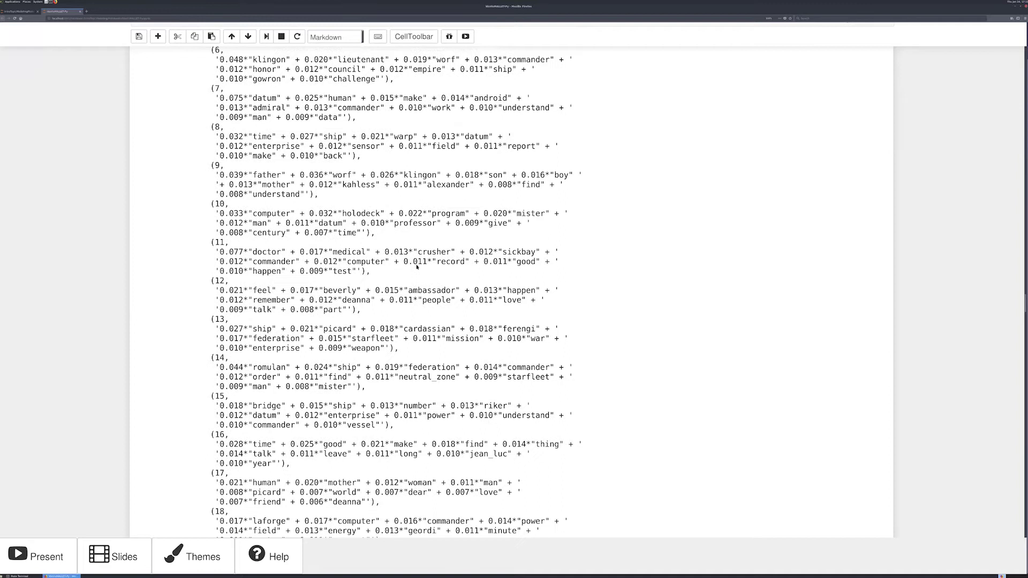
scroll(416, 268, down, 4)
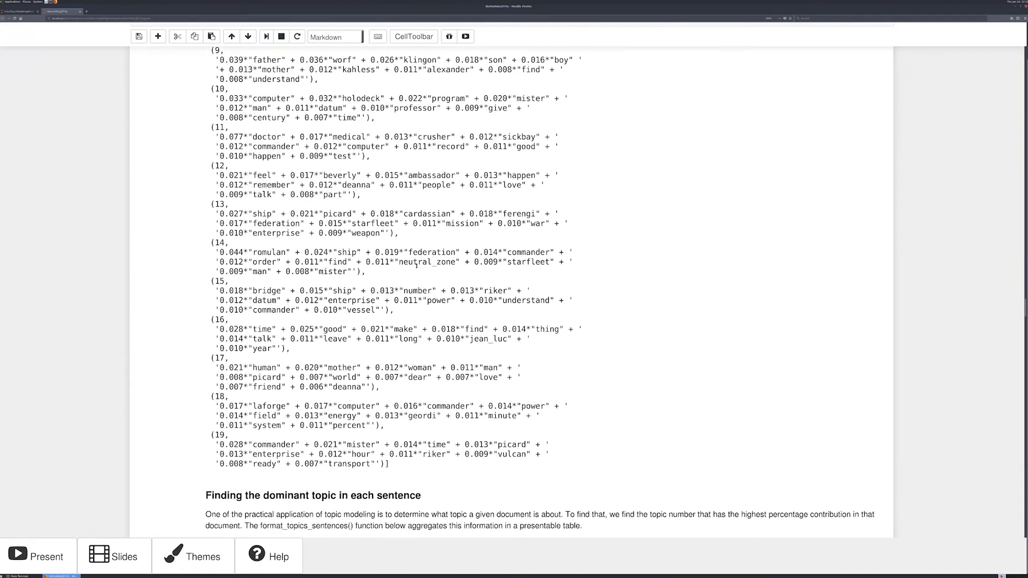
scroll(416, 268, down, 4)
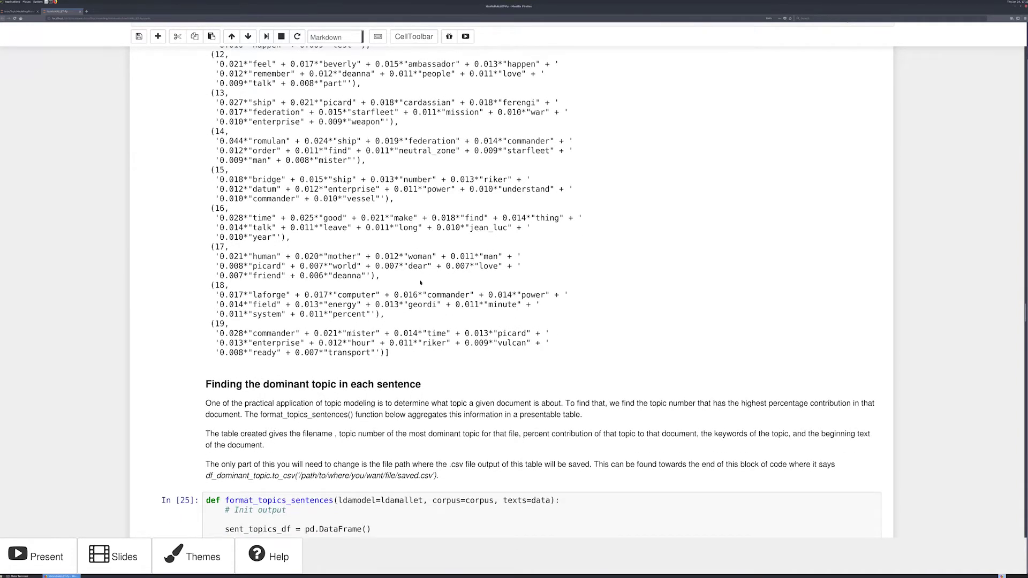
Examine the section on finding the dominant topic in each sentence, from the format_topics_sentences function to its output table.
scroll(420, 282, down, 7)
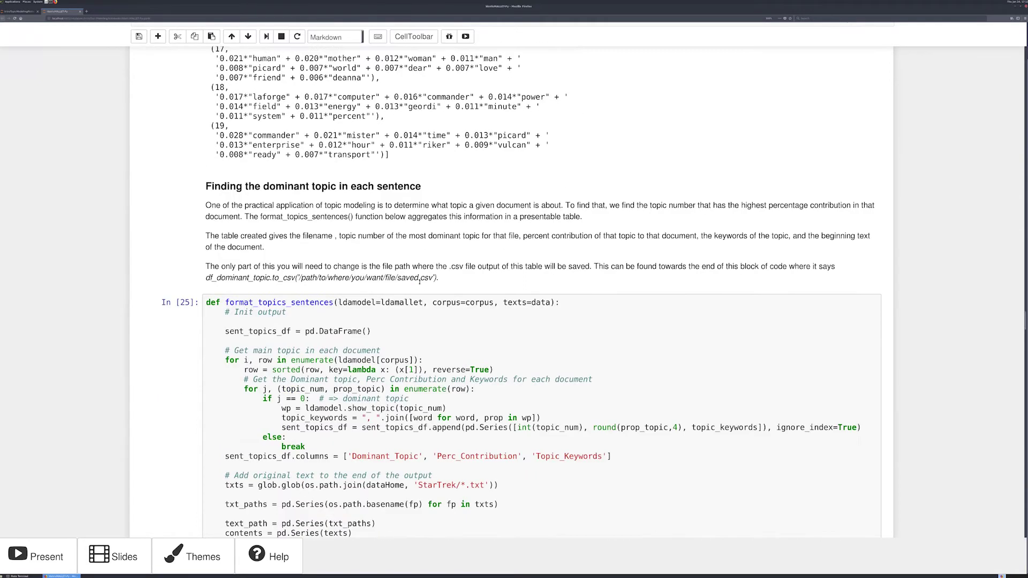
scroll(420, 281, down, 10)
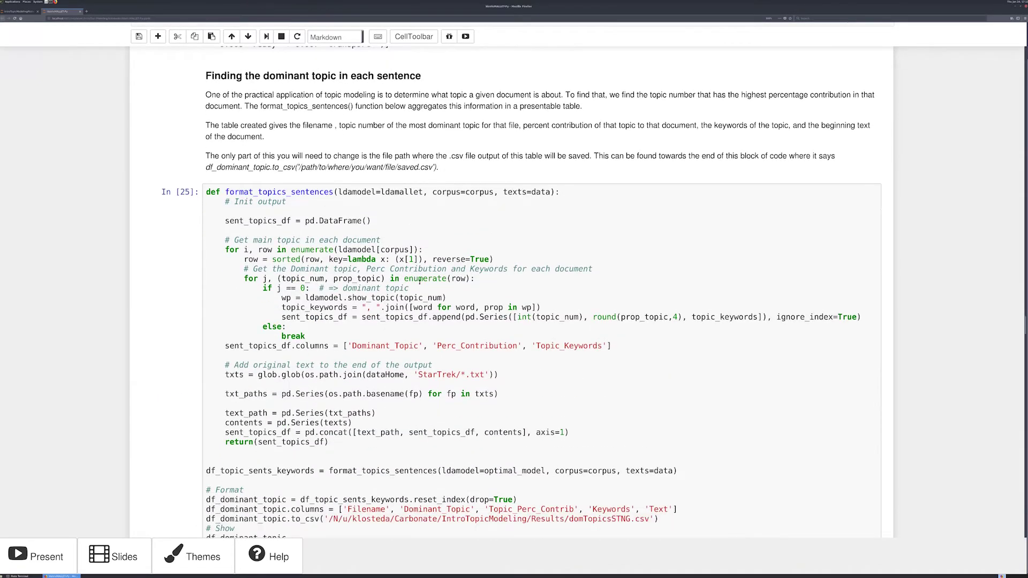
scroll(420, 282, down, 3)
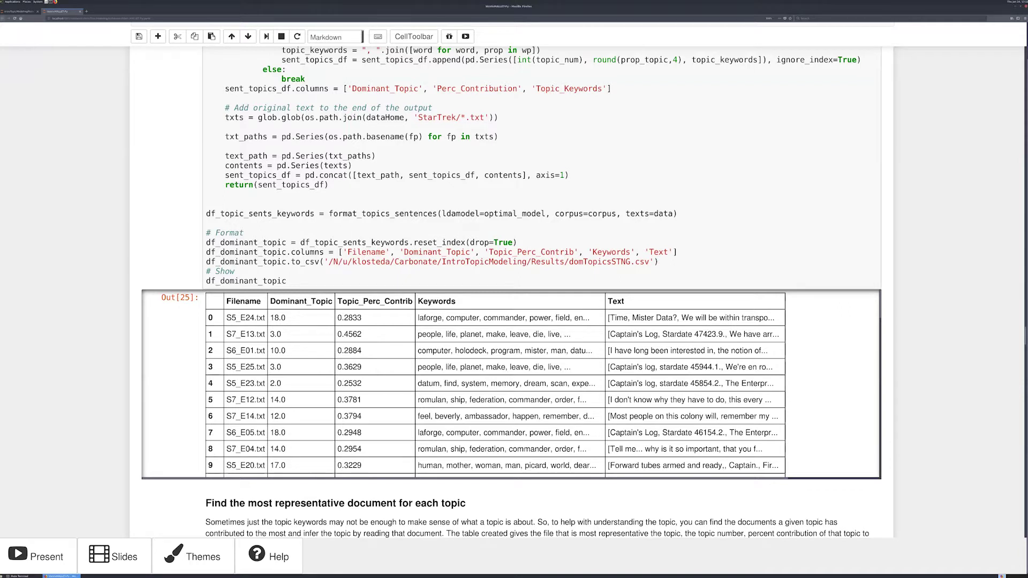
Examine the section on the most representative document for each topic, including its grouping code, CSV output path and results table.
scroll(514, 289, down, 5)
scroll(514, 289, down, 8)
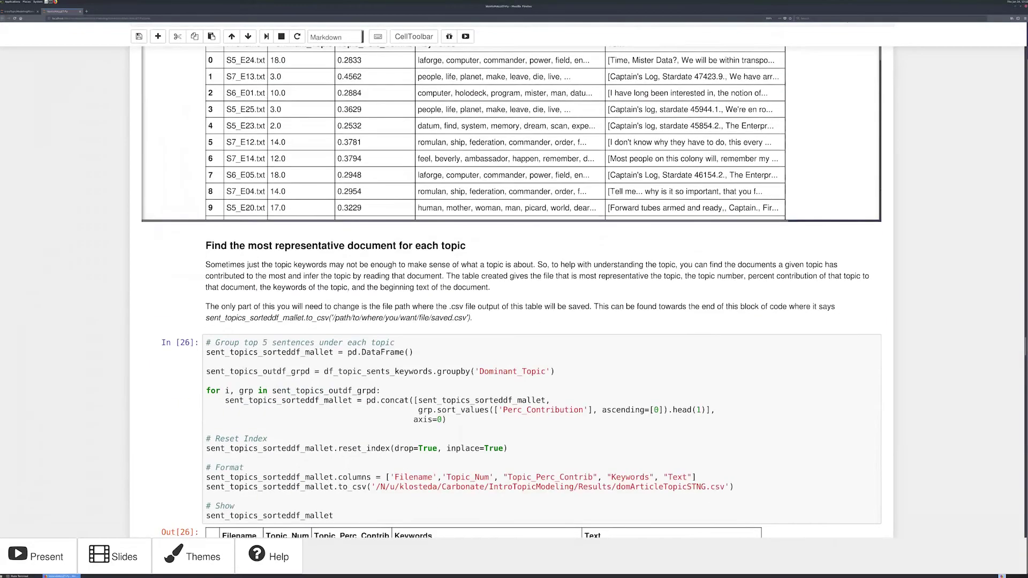
scroll(514, 289, down, 9)
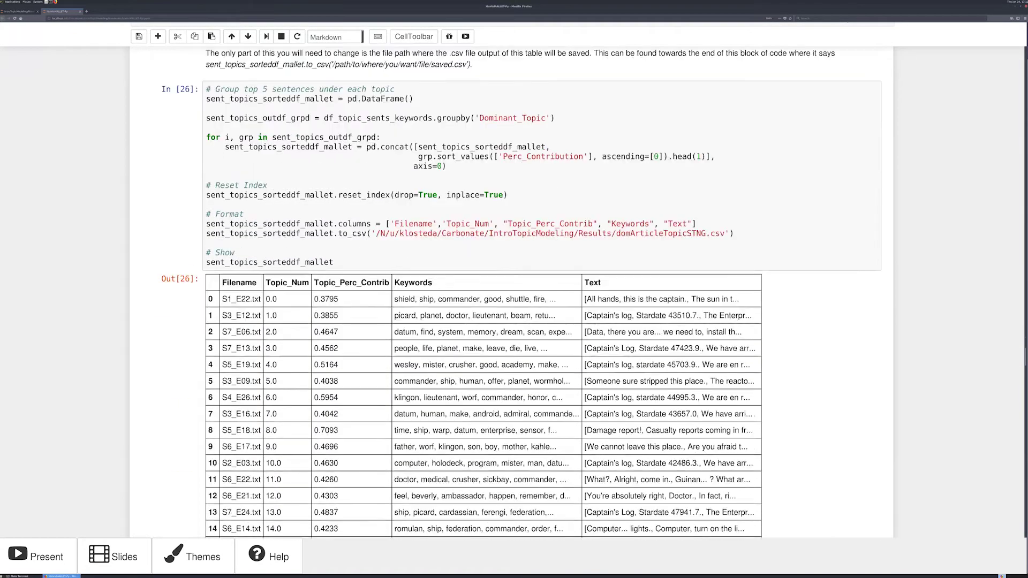
scroll(514, 289, down, 3)
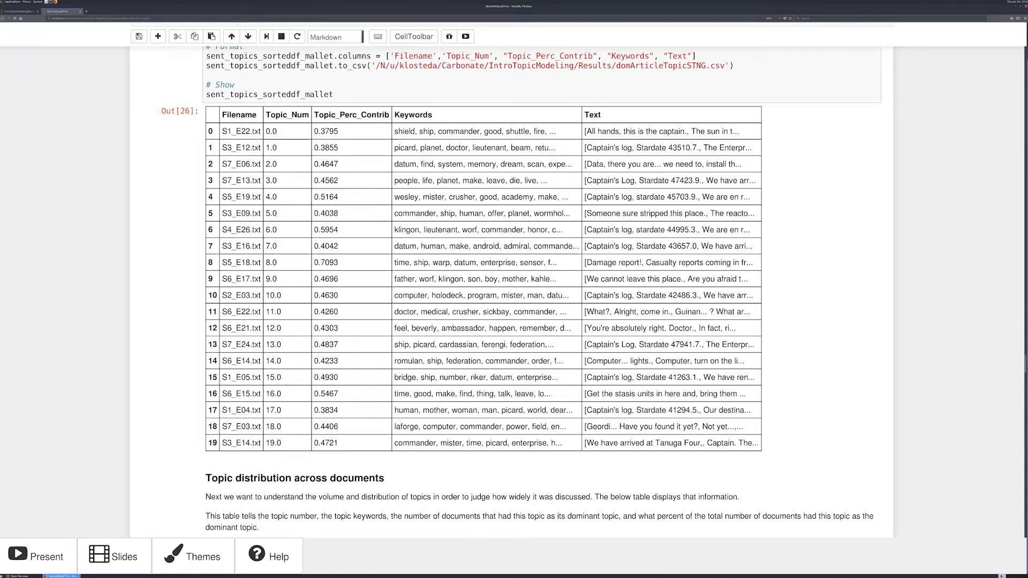
Examine the topic distribution across documents section, from the document count code to the table of dominant topics and document percentages.
scroll(514, 289, down, 5)
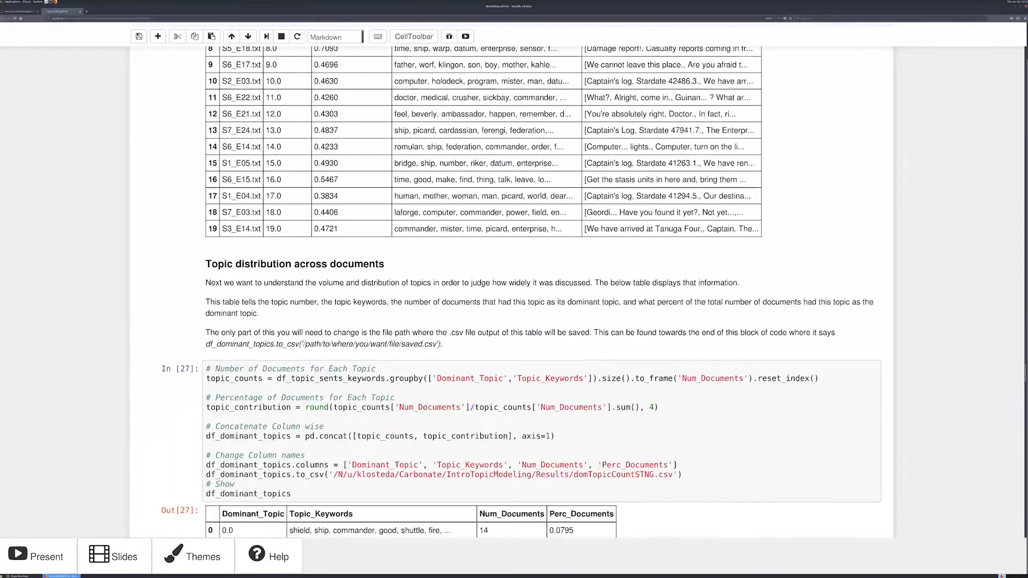
scroll(514, 289, down, 5)
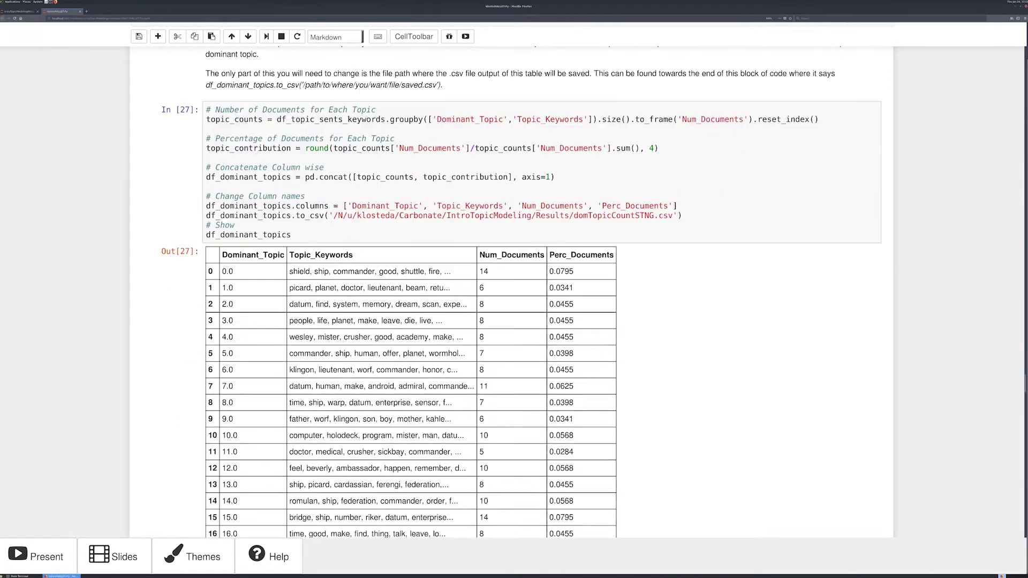
scroll(514, 289, down, 2)
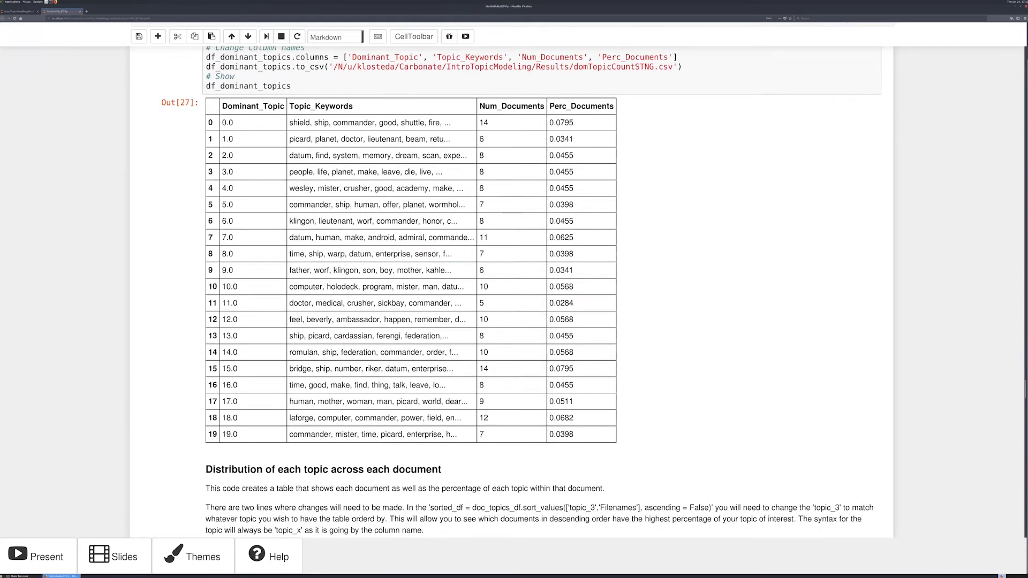
scroll(514, 289, up, 1)
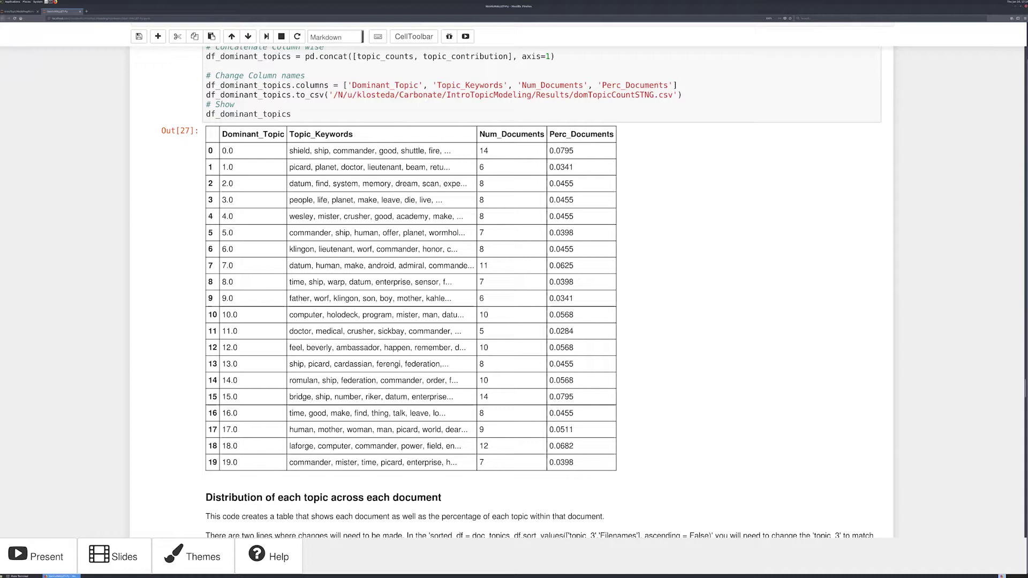
Examine the section on each topic's distribution across each document, focusing on the sort_values line for topic_9 and its output table.
scroll(514, 289, down, 3)
scroll(514, 290, down, 8)
scroll(514, 289, down, 10)
scroll(514, 290, down, 4)
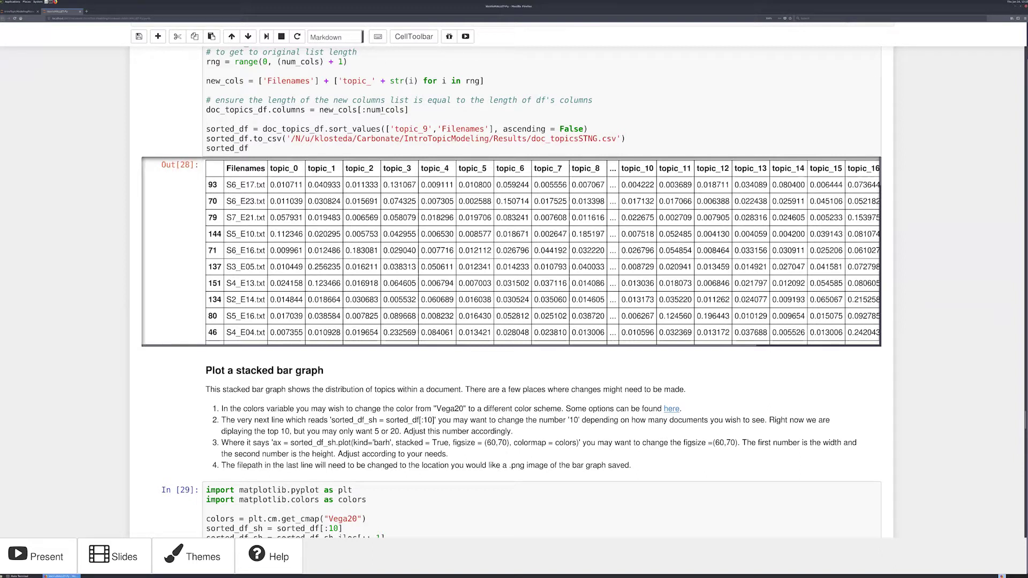
scroll(387, 128, down, 1)
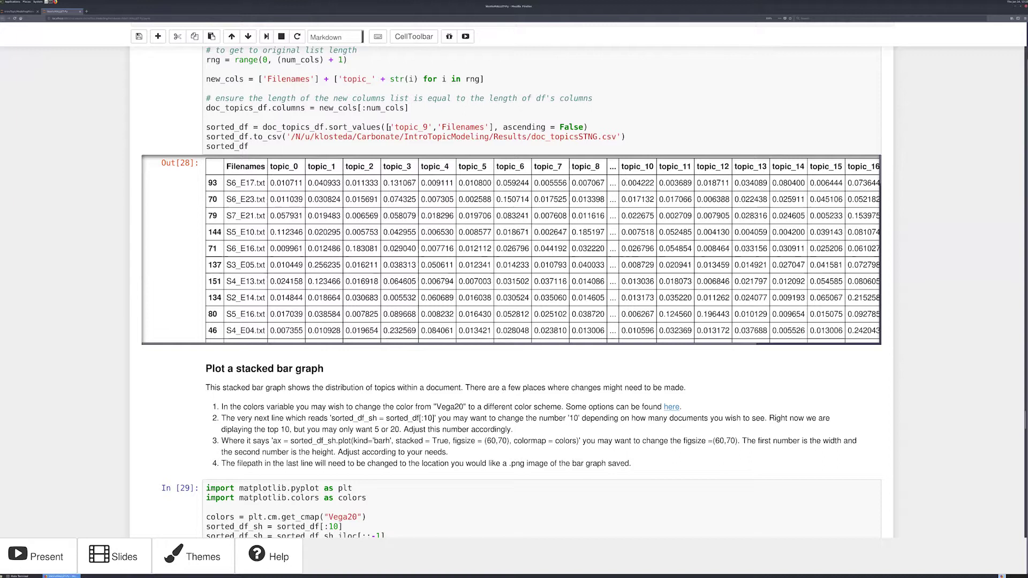
Examine the stacked bar graph section, covering its adjustment instructions, the plotting code and the bars for each document.
scroll(407, 241, down, 5)
scroll(417, 354, down, 3)
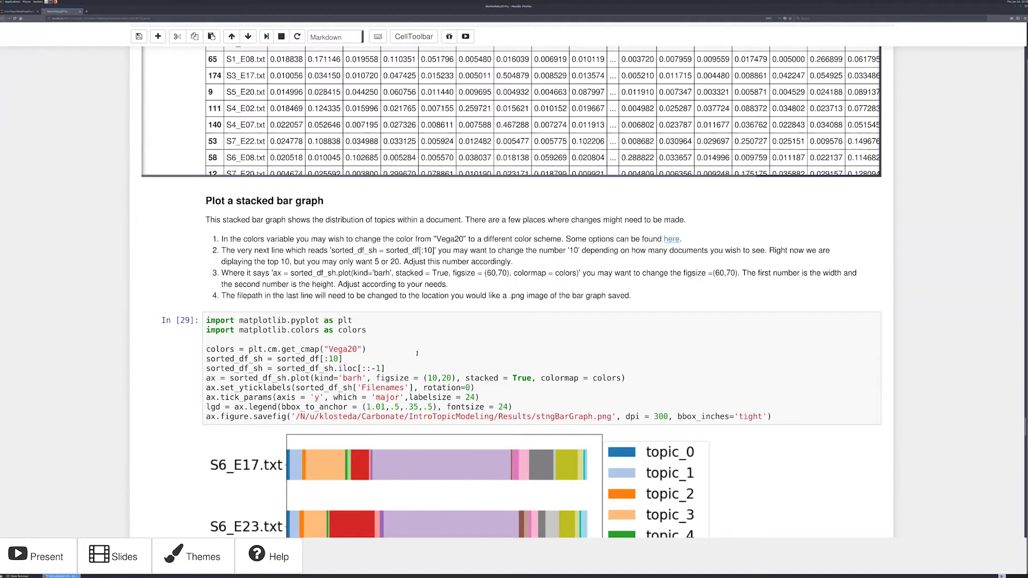
scroll(418, 353, down, 8)
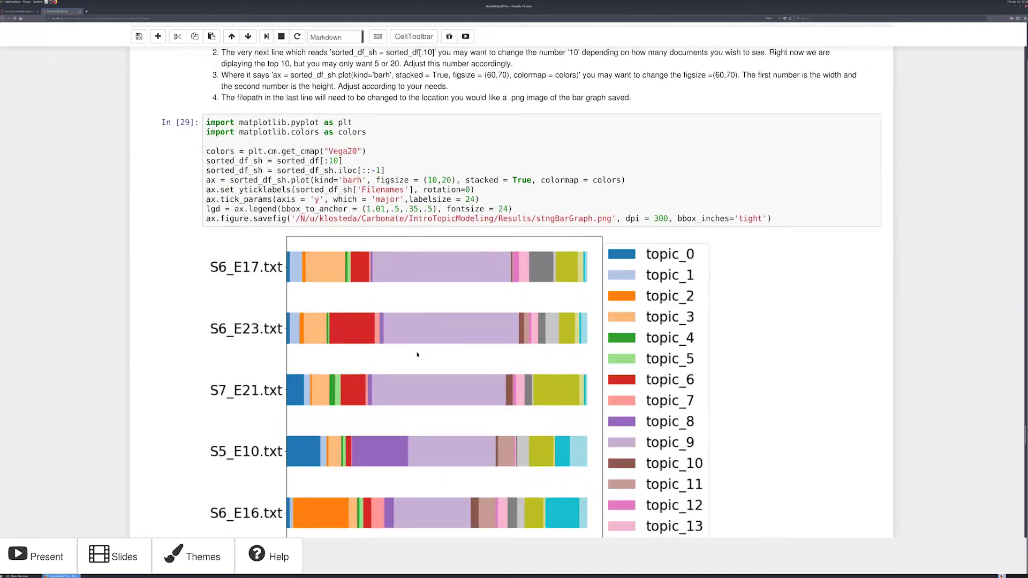
scroll(417, 354, down, 4)
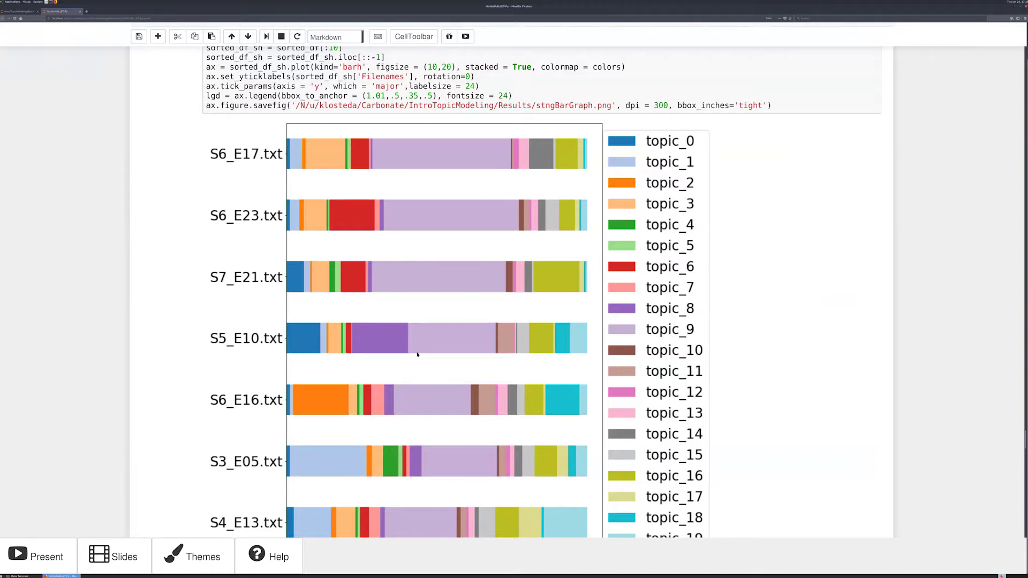
scroll(454, 384, down, 6)
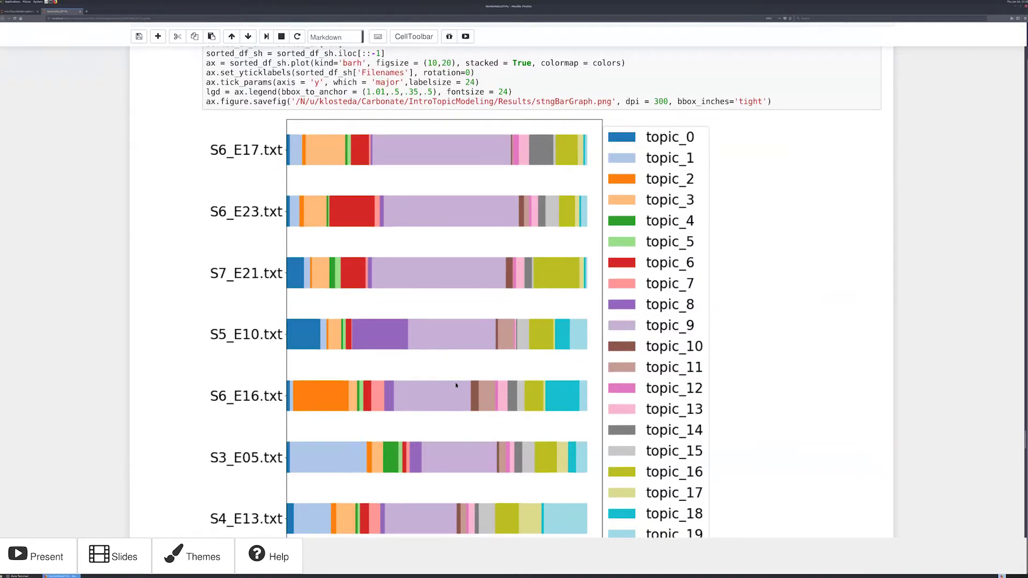
scroll(456, 385, down, 5)
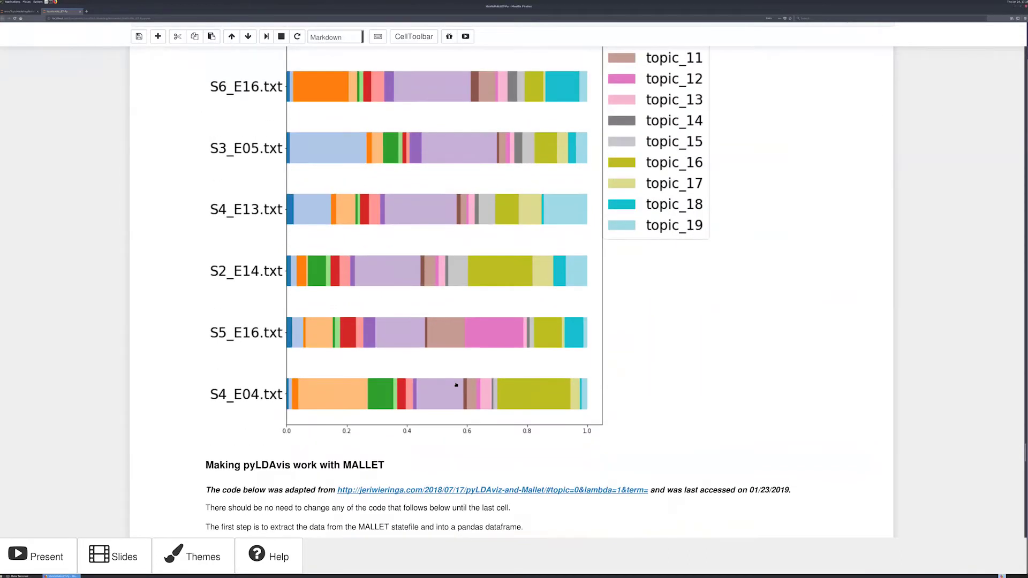
Look over the code cells that make pyLDAvis work with MALLET, from the statefile extraction to the save_html file path.
scroll(455, 384, down, 8)
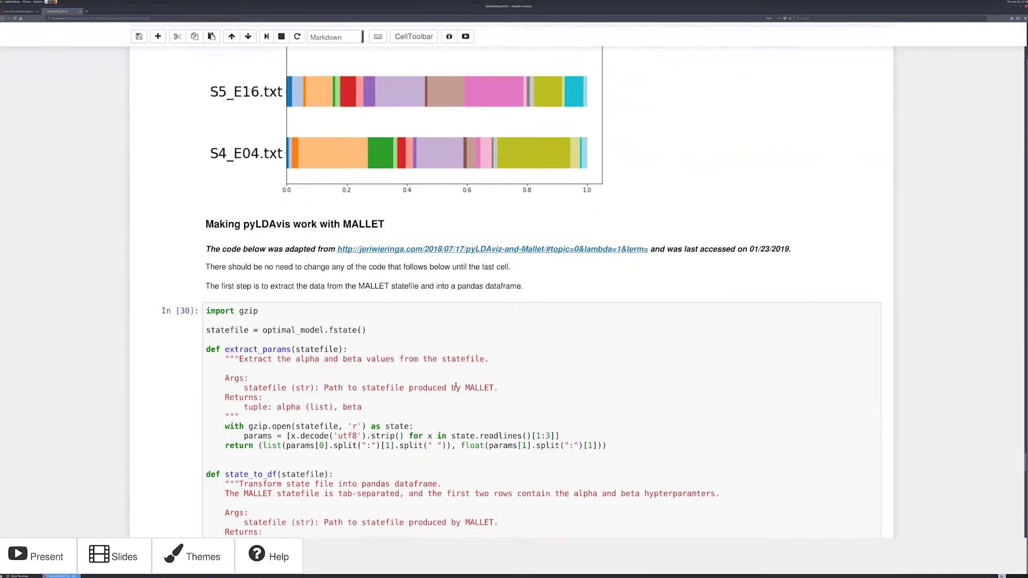
scroll(455, 384, down, 12)
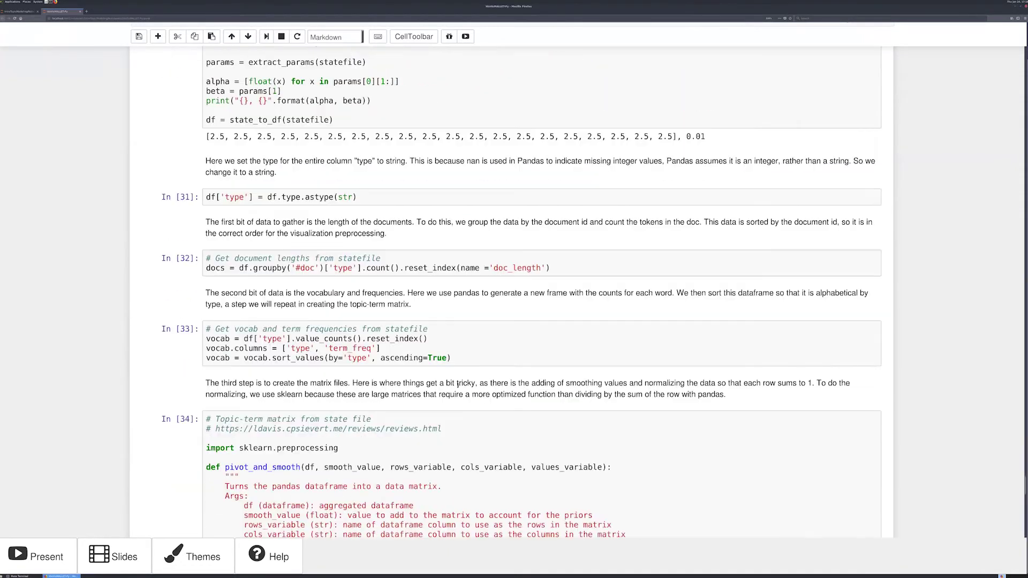
scroll(458, 386, down, 7)
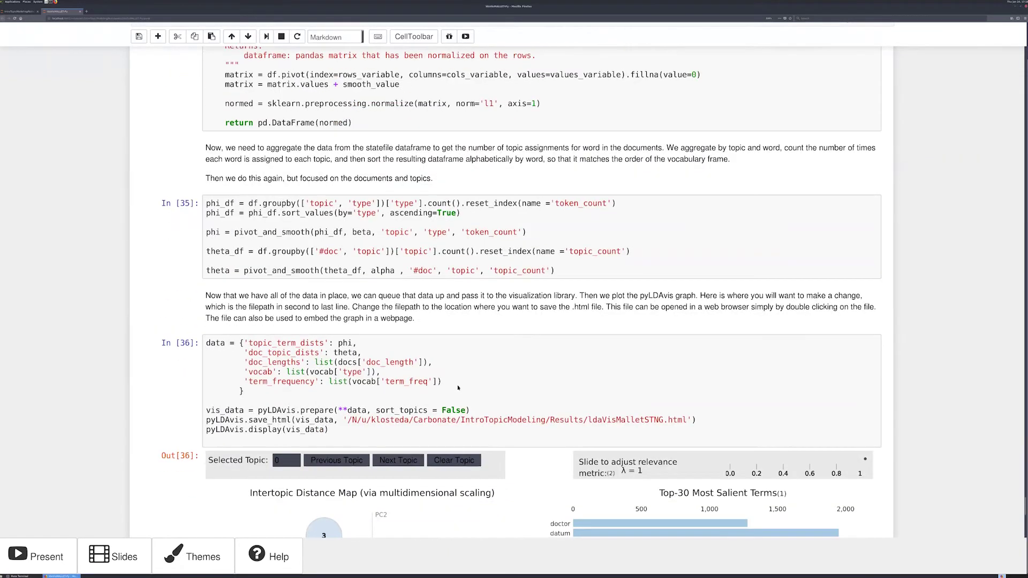
Explore the pyLDAvis graph by previewing topic bubbles such as 13 and the topic distribution of individual terms such as mister.
scroll(422, 372, down, 2)
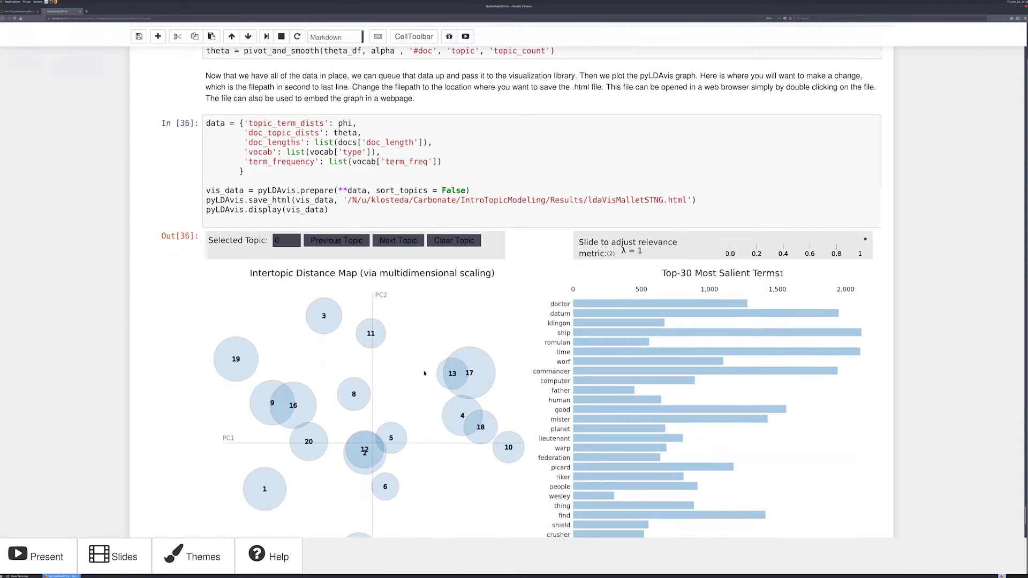
scroll(432, 373, down, 1)
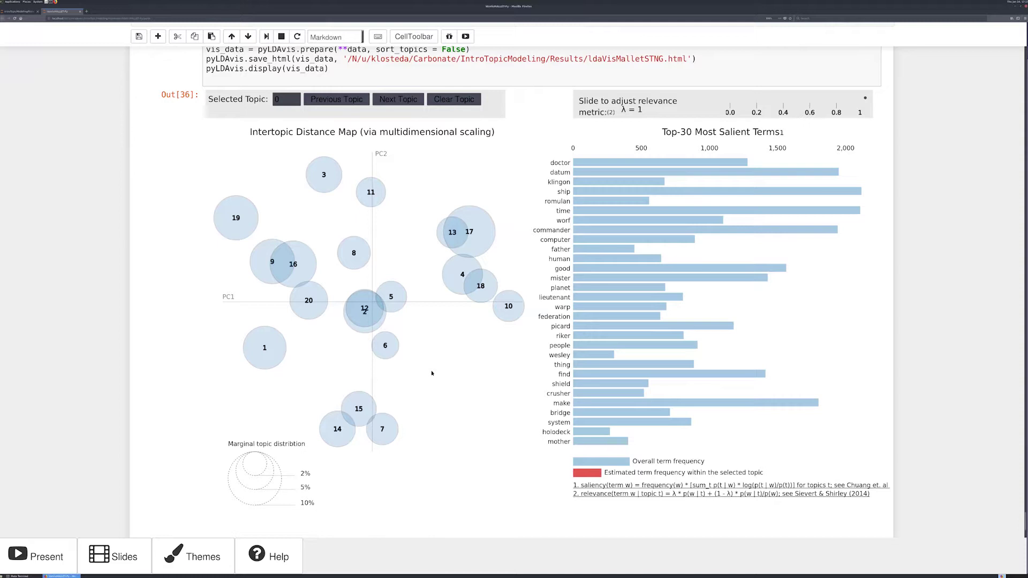
mouse_move(469, 235)
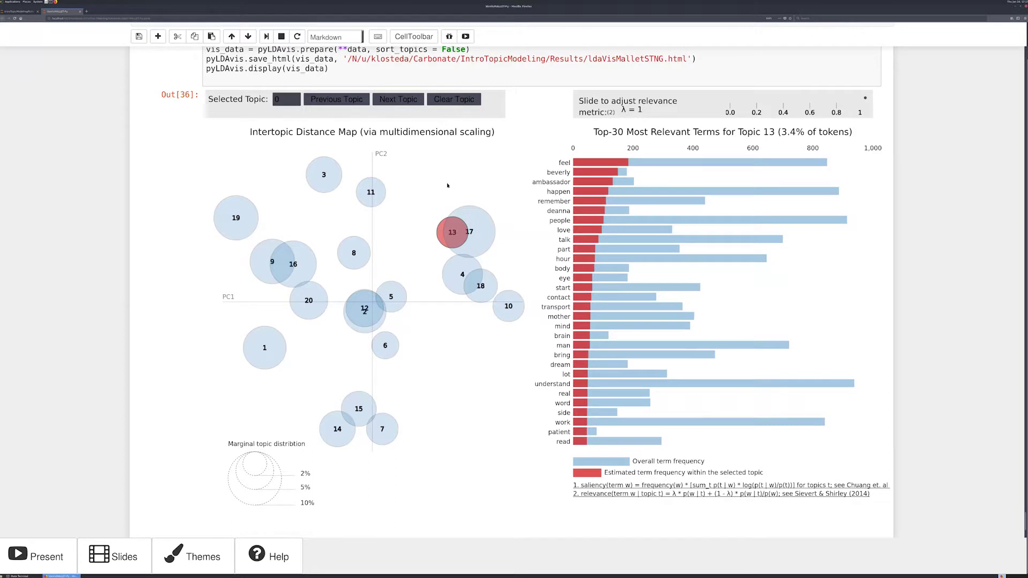
mouse_move(378, 194)
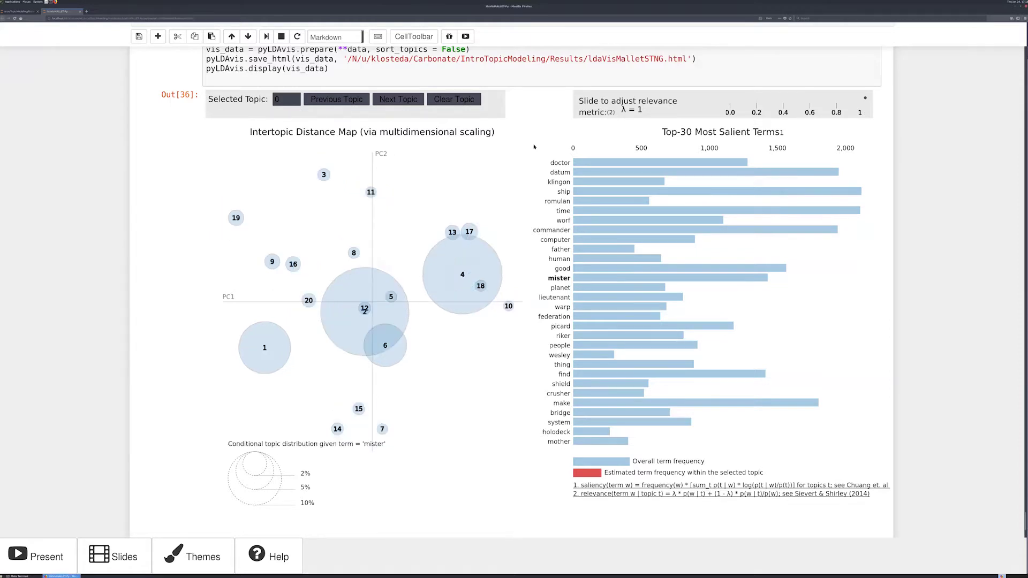
mouse_move(546, 169)
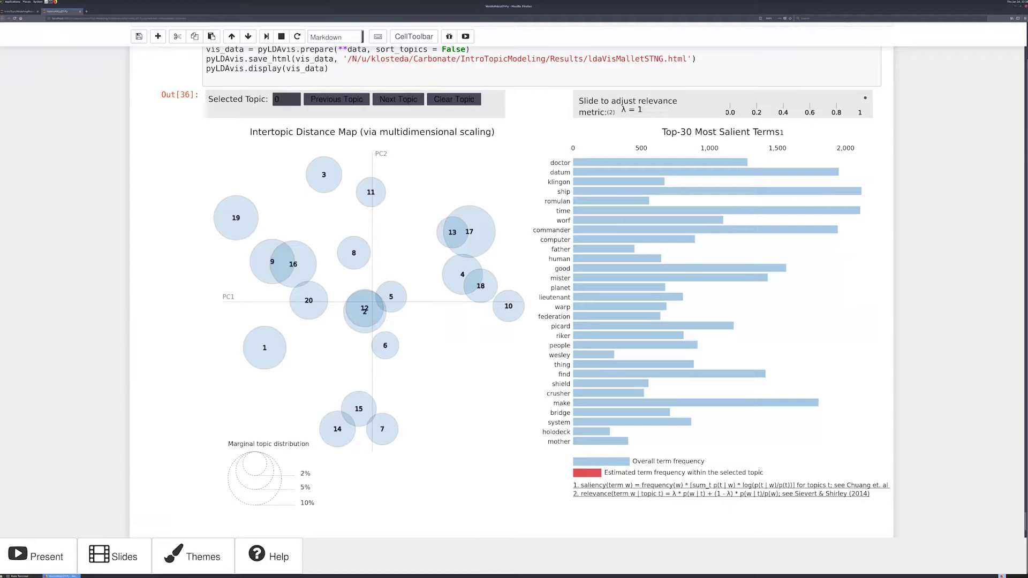
Set the pyLDAvis relevance metric λ to 0.58 and select topic 1.
click(865, 98)
click(766, 159)
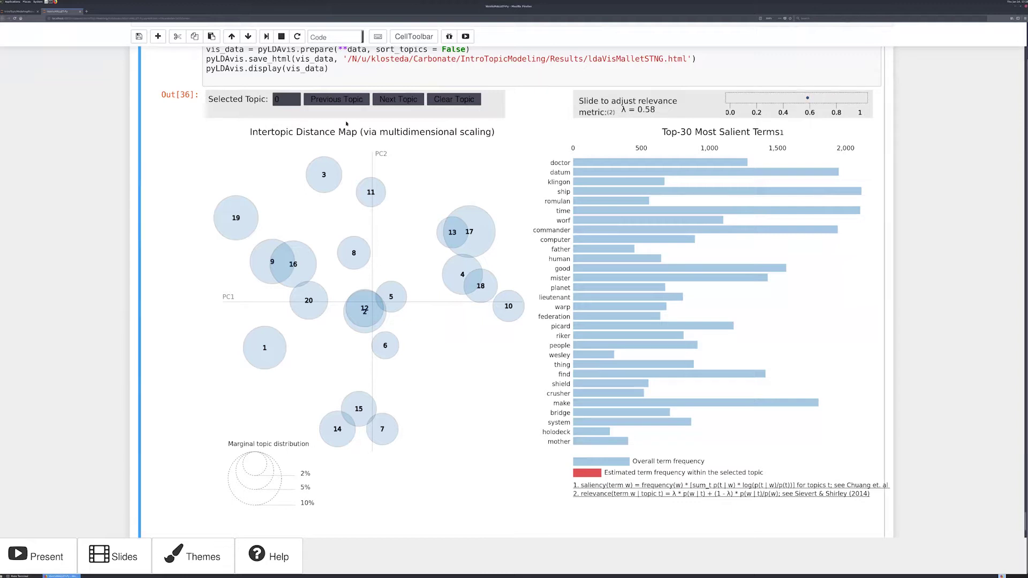
click(401, 100)
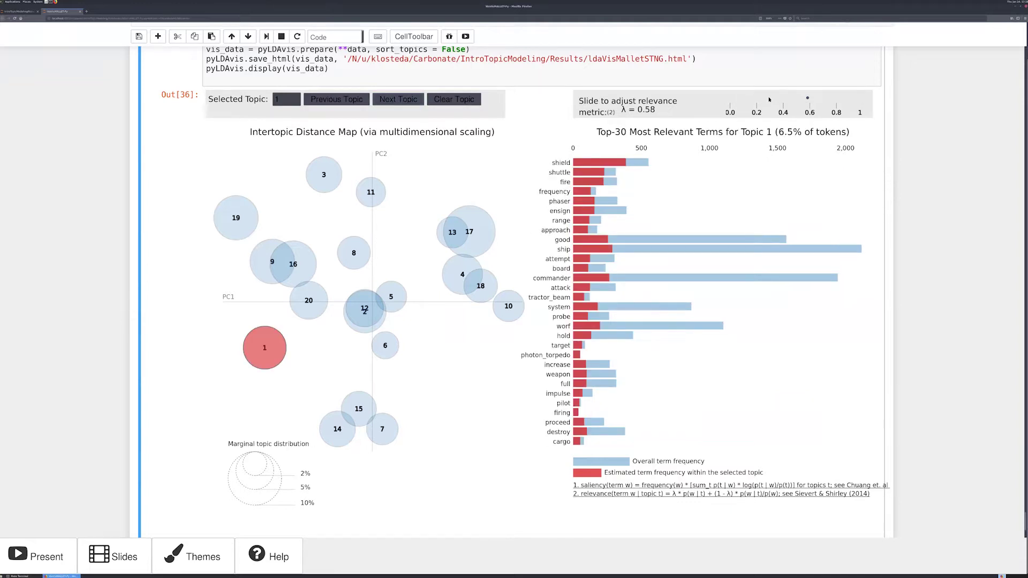
Set the relevance metric λ to 0.97 for topic 1 and view the acknowledgements at the notebook's end.
click(808, 98)
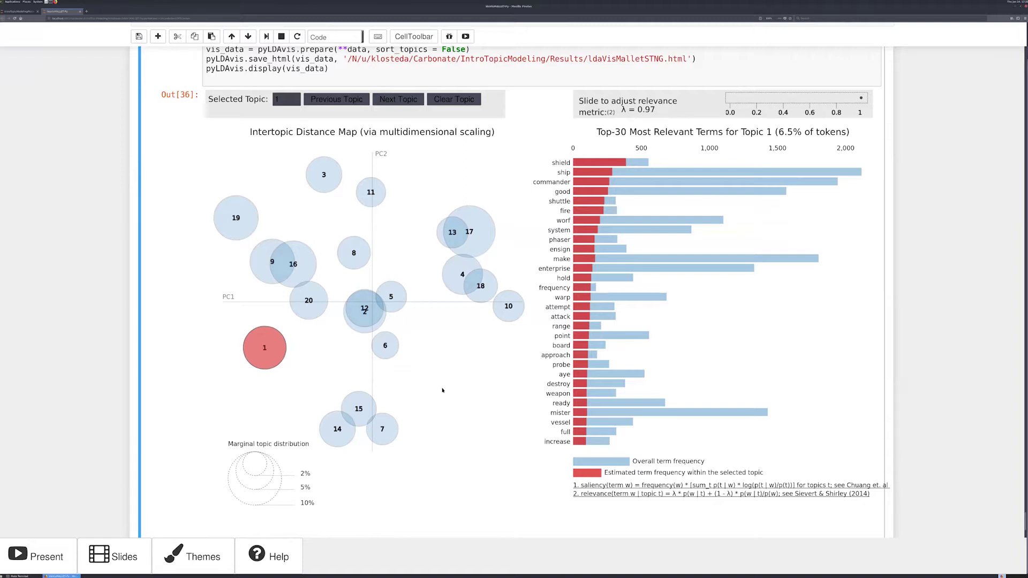
scroll(442, 390, down, 3)
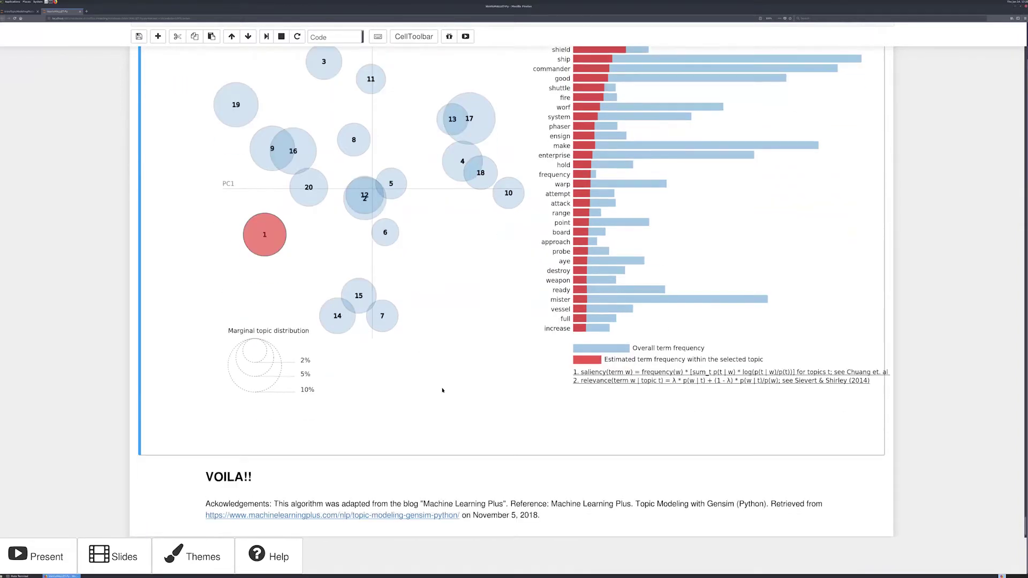
scroll(409, 288, down, 2)
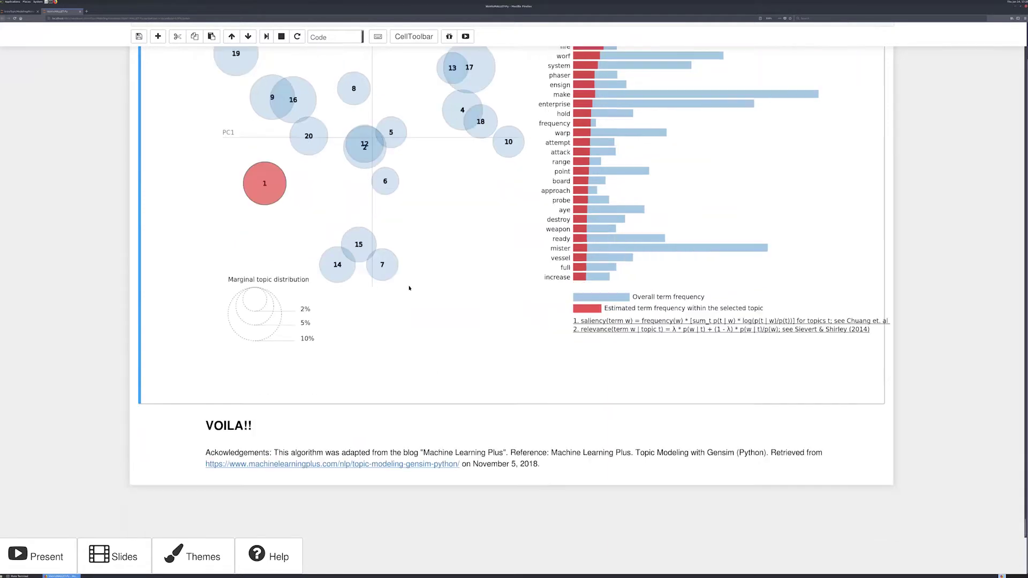
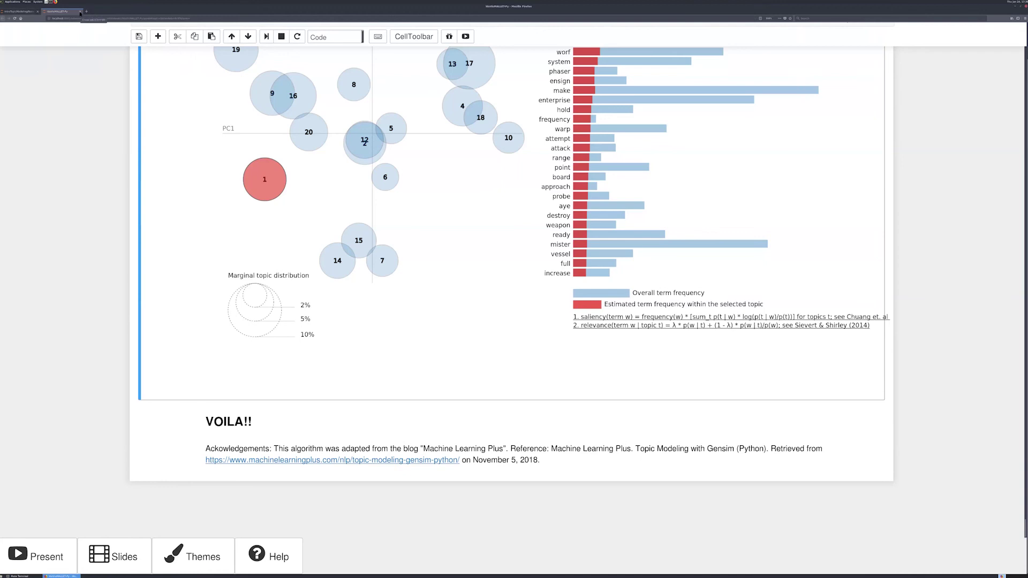
Close the ldaVisMALLET-Py notebook and the Jupyter file browser, and terminate the Jupyter server running in the terminal.
click(80, 12)
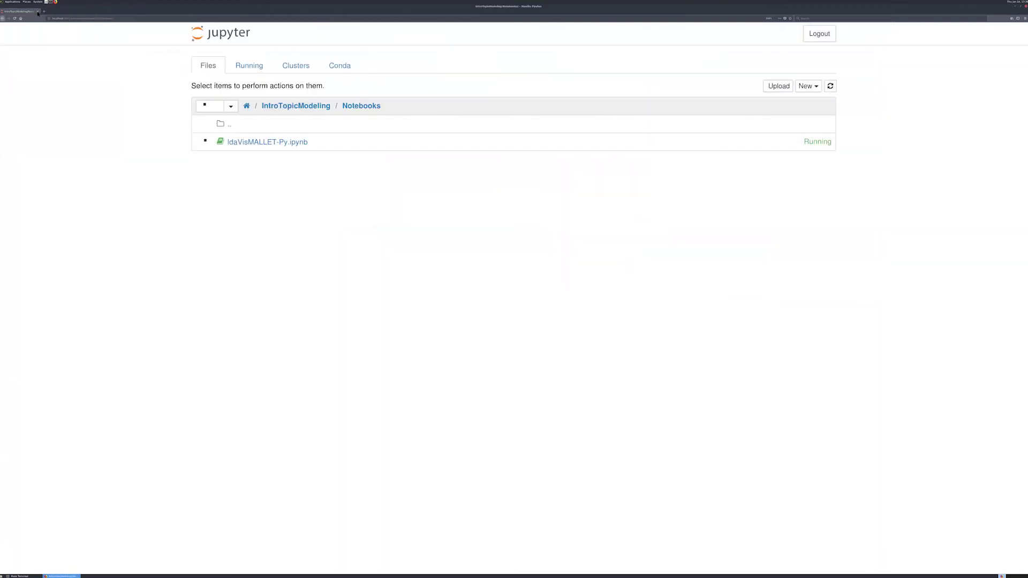
click(38, 12)
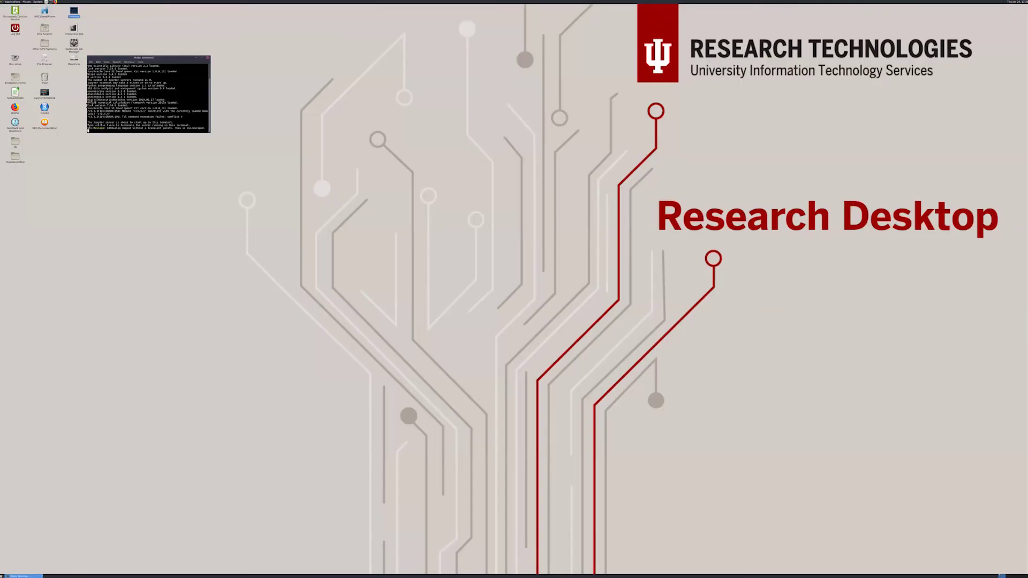
key(ctrl+c)
Log out of the Research Desktop and confirm ending the session with all its processes.
double_click(15, 29)
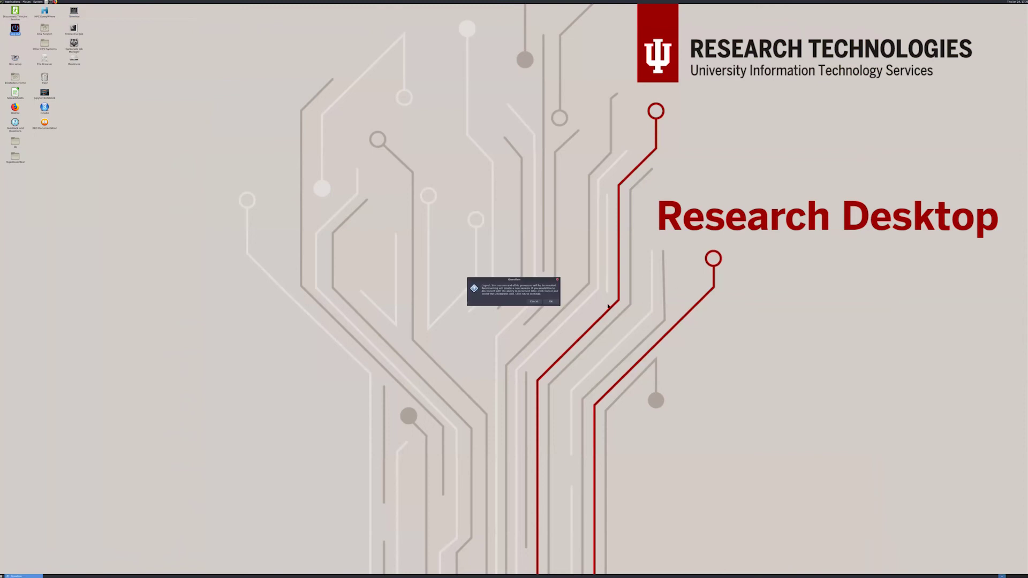
click(551, 302)
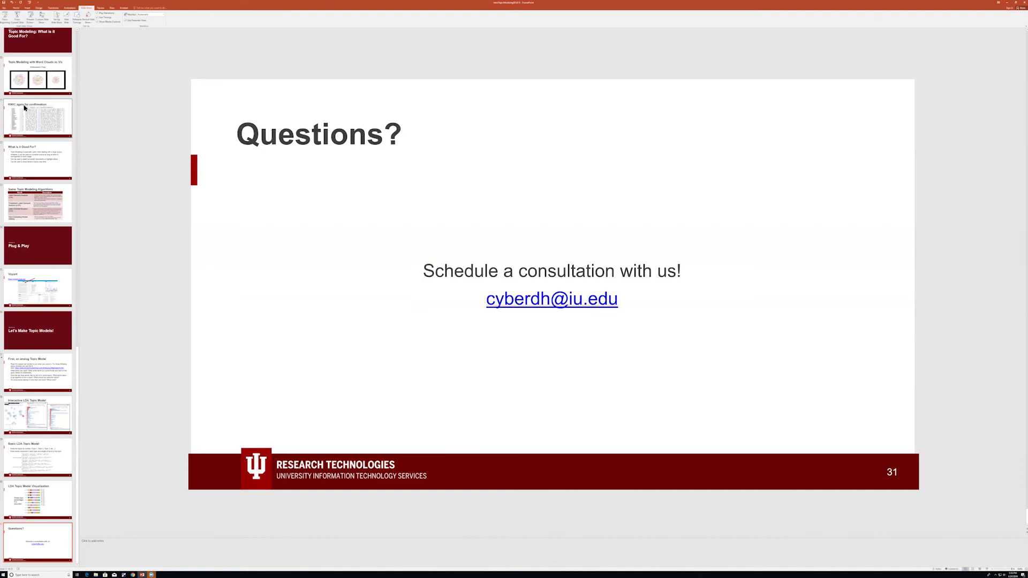
Show the "Spring Schedule, Thursdays, 4-5:15pm" slide near the start of the PowerPoint presentation.
scroll(54, 73, up, 12)
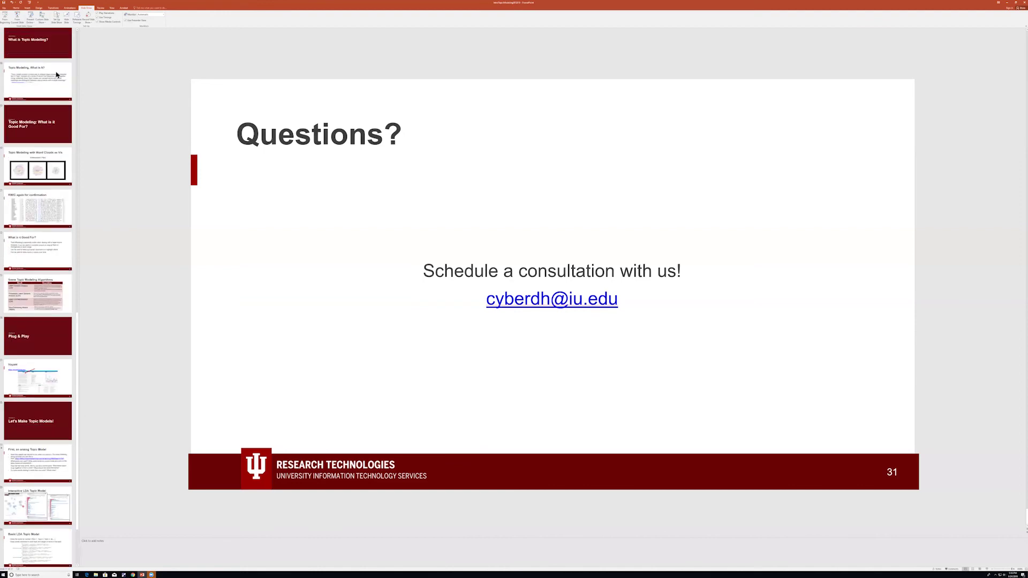
scroll(62, 107, up, 5)
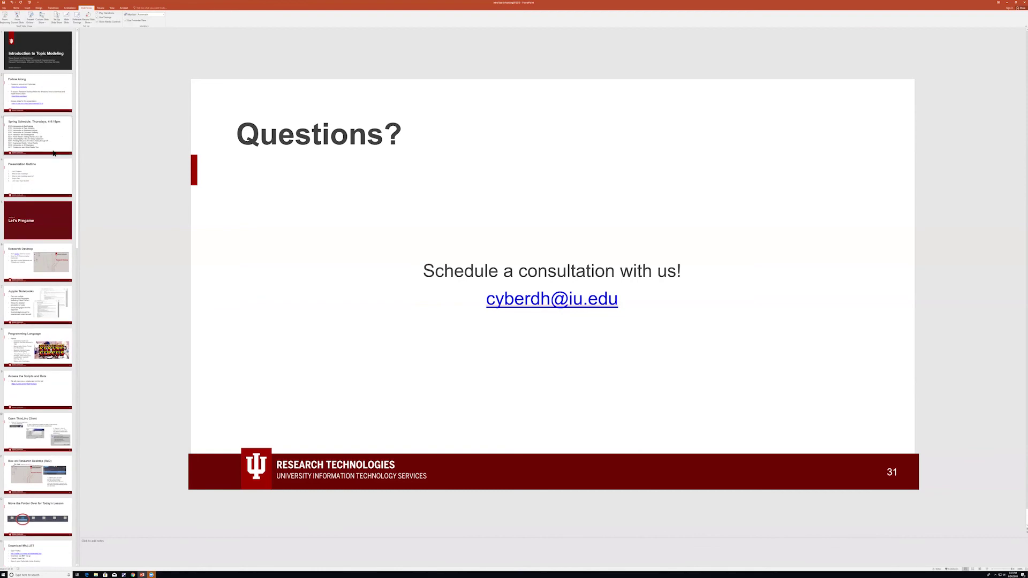
click(54, 144)
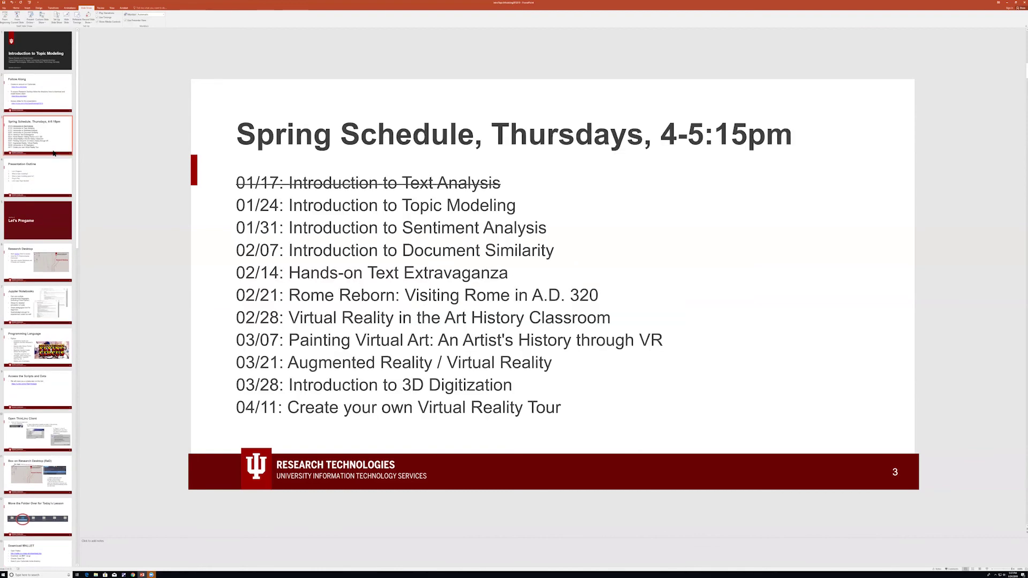